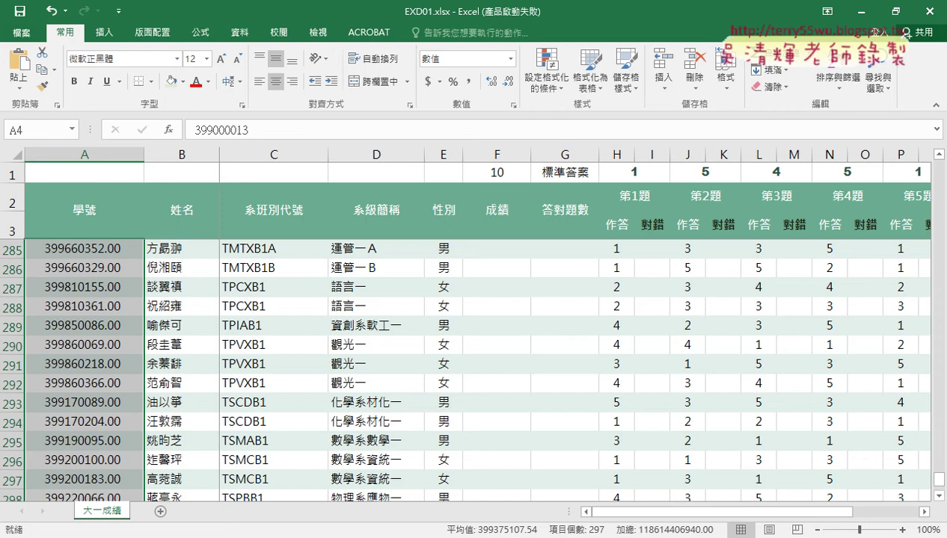
Step: Read the EXD01 design items for the 對錯 and 答對題數 columns in the PDF instructions
key("alt+Tab")
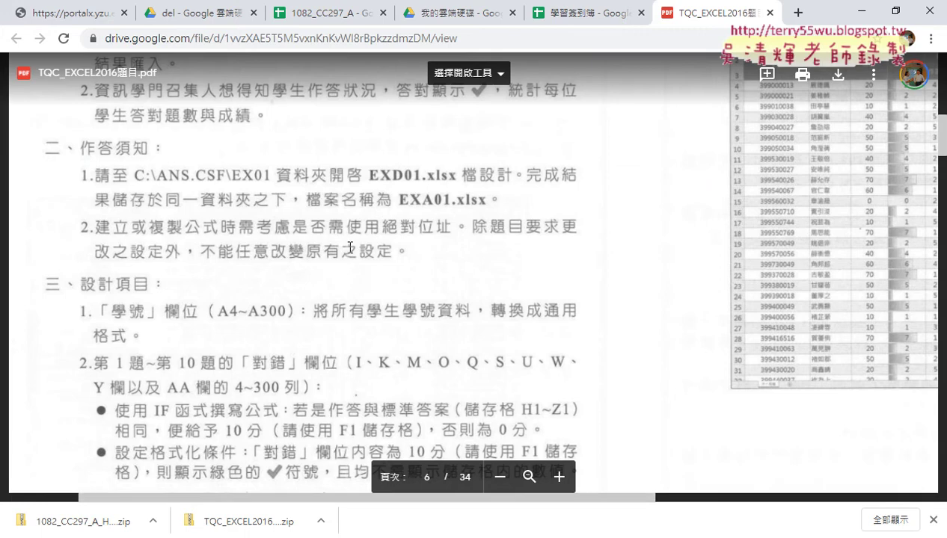
scroll(350, 248, "up", 2)
scroll(350, 248, "up", 1)
scroll(350, 248, "down", 1)
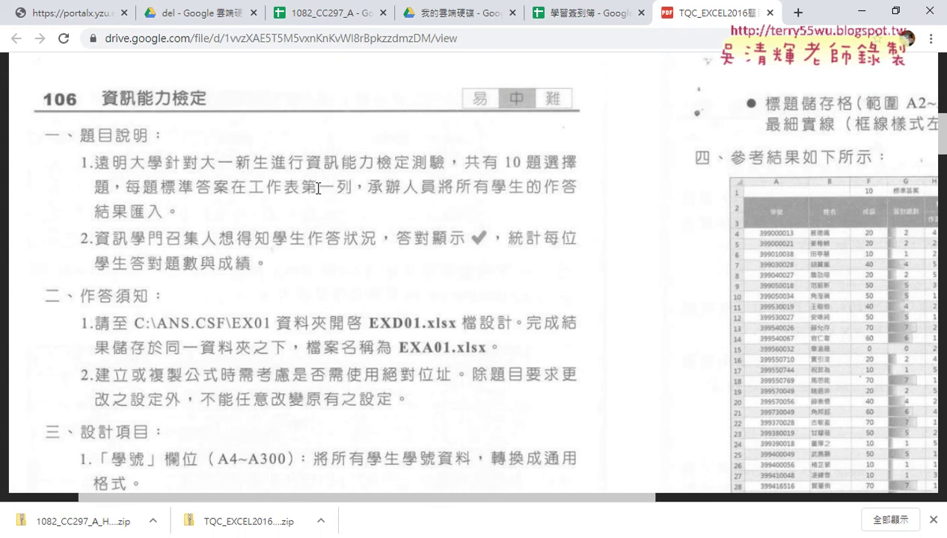
scroll(318, 188, "down", 4)
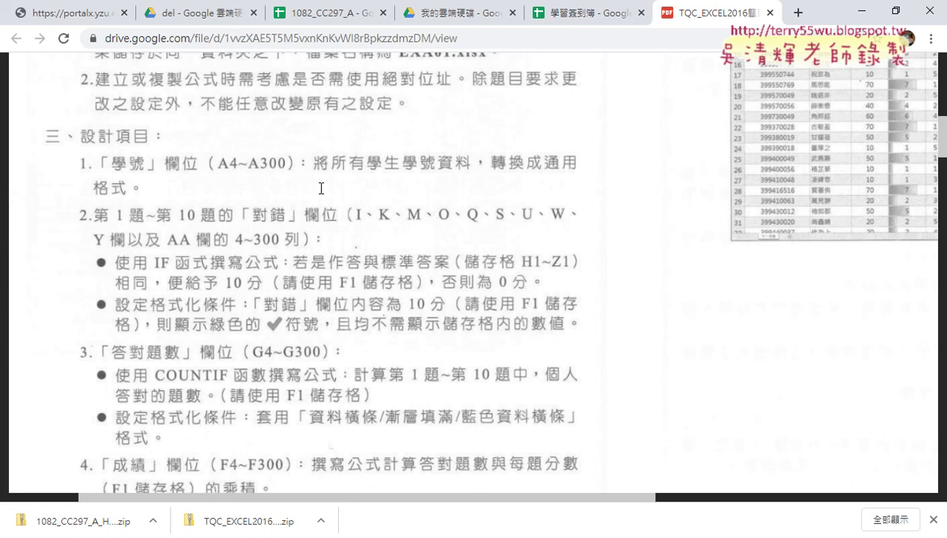
scroll(321, 188, "down", 1)
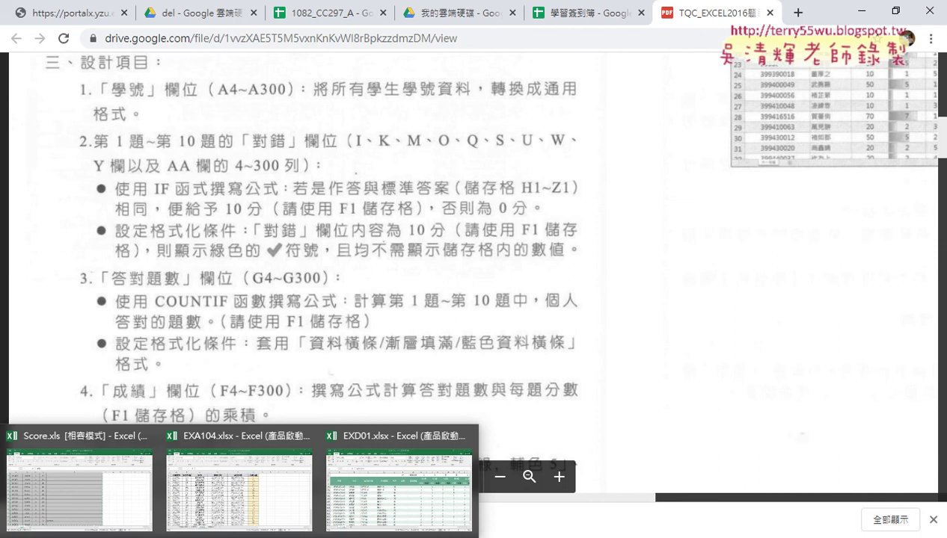
left_click(381, 486)
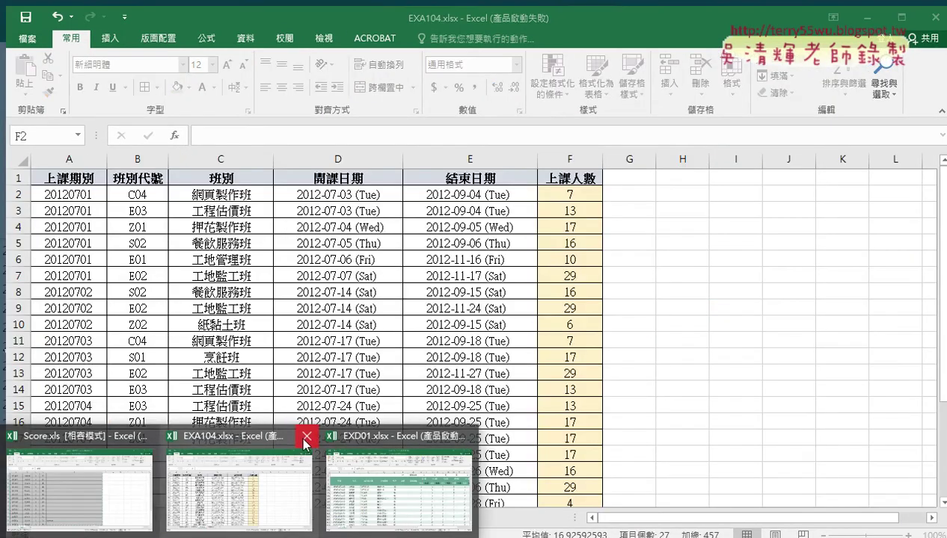
Step: Save and close the EXA104 workbook
left_click(305, 438)
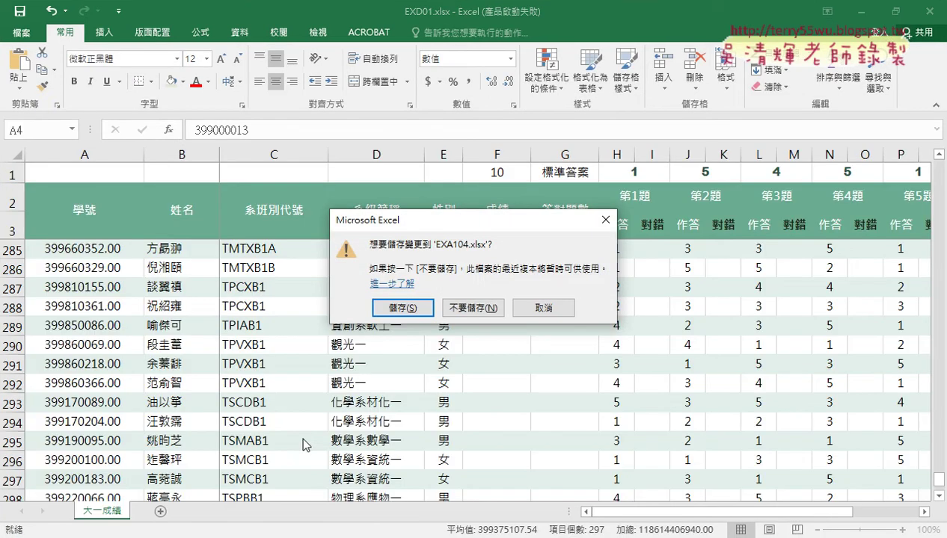
left_click(419, 320)
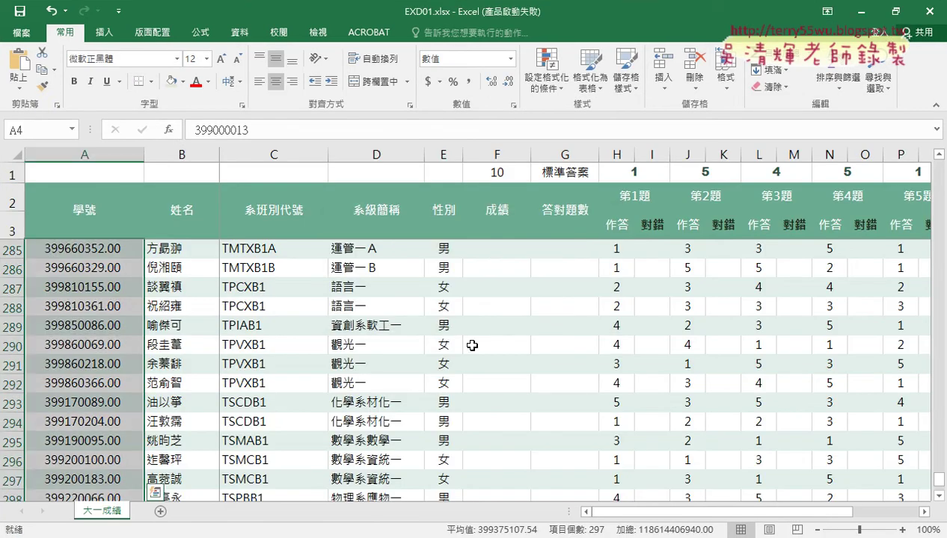
left_click(557, 346)
Step: Inspect G285, the H1 standard answer, F1's points formula and a student's question 1 answer
left_click(582, 251)
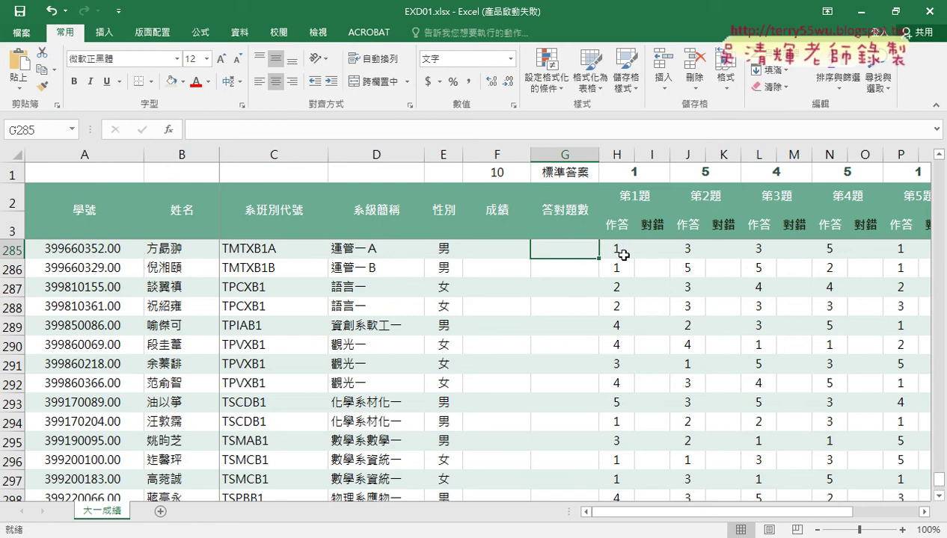
left_click(634, 173)
left_click(496, 172)
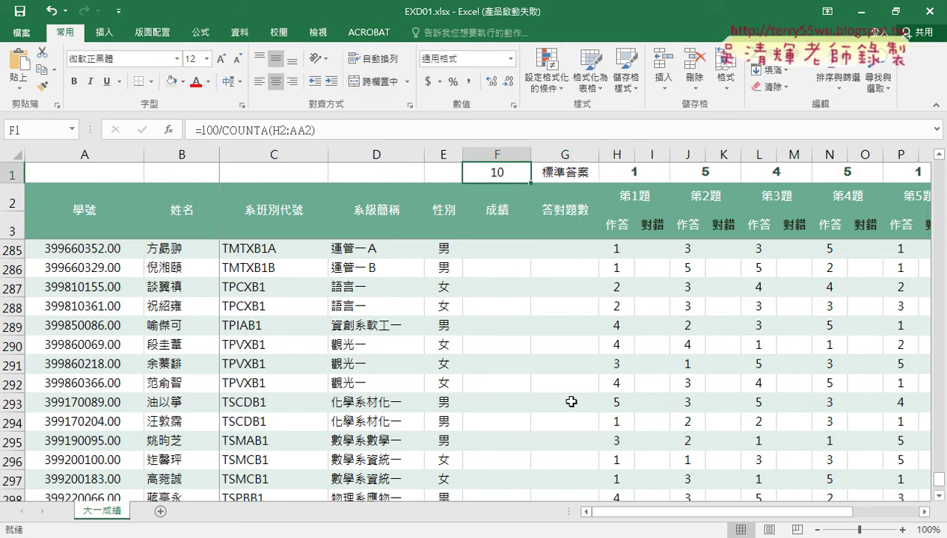
mouse_move(614, 514)
left_mouse_down()
mouse_move(746, 518)
mouse_move(605, 514)
left_mouse_up()
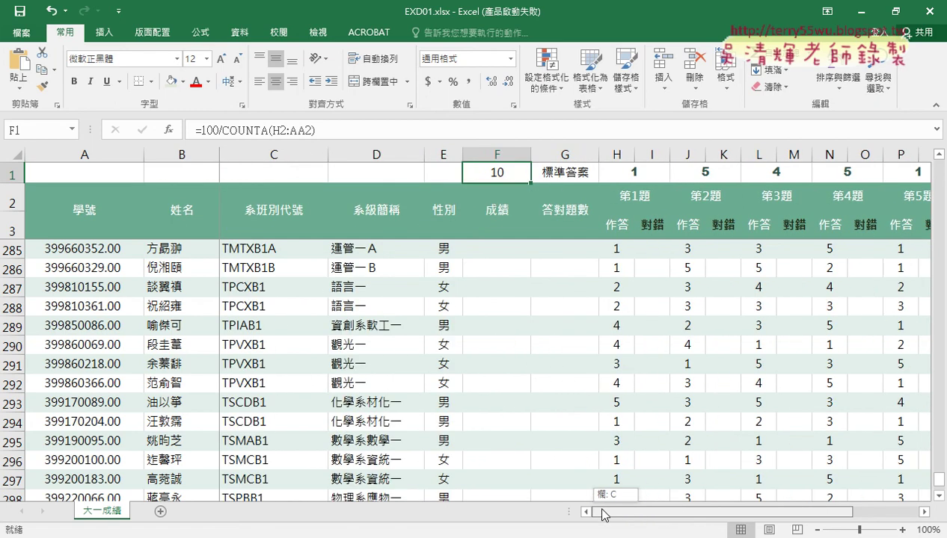
left_click(619, 268)
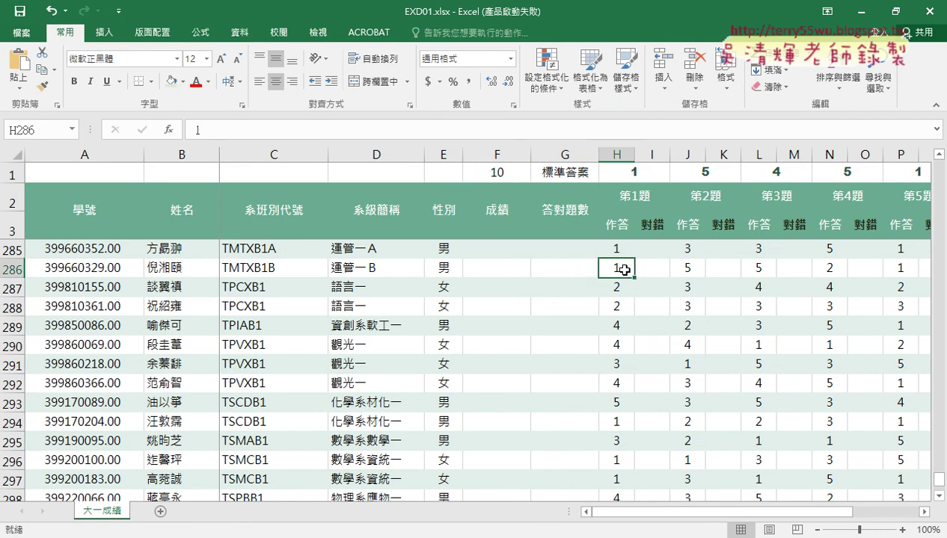
left_click(639, 171)
left_click(618, 267)
Step: Check row 285's answer, 對錯, 答對題數 and 成績 cells, then view the reference screenshot
left_click(619, 249)
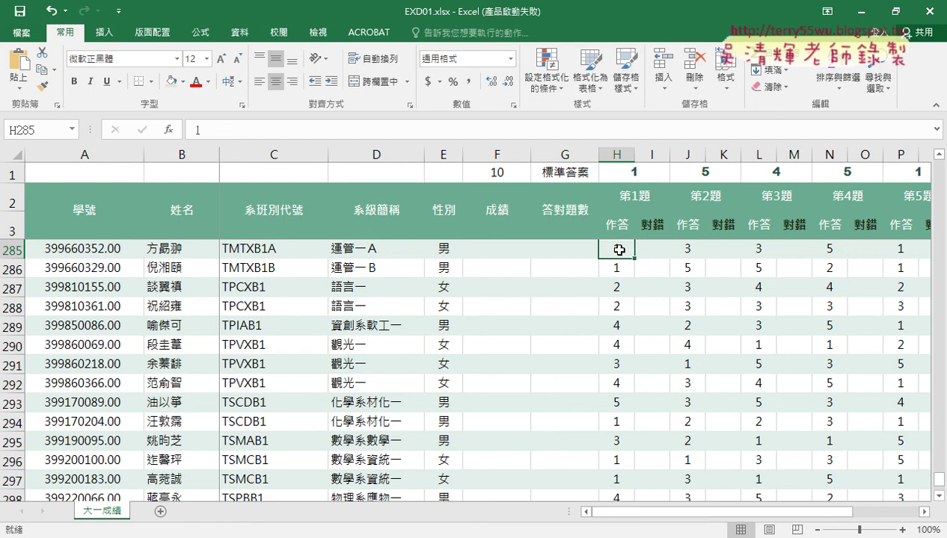
left_click(645, 250)
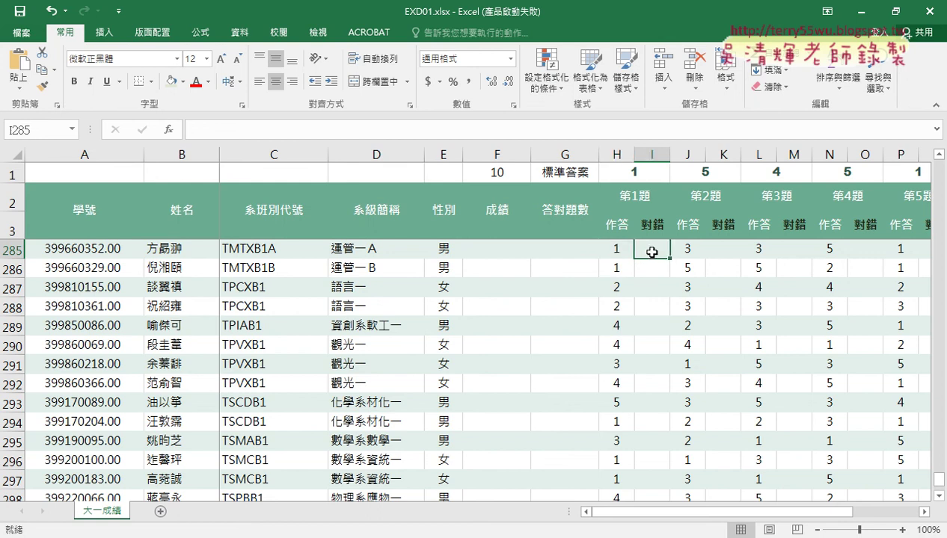
left_click(565, 250)
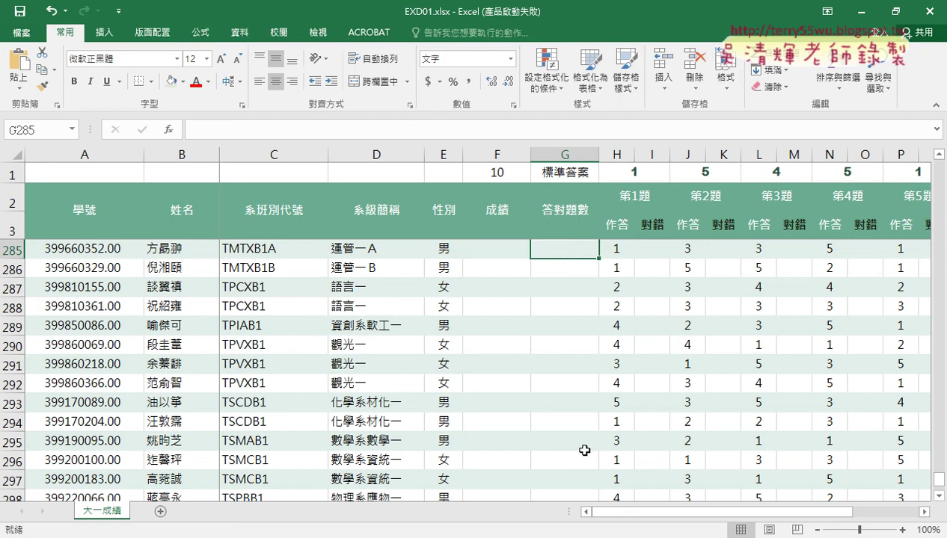
left_click(502, 249)
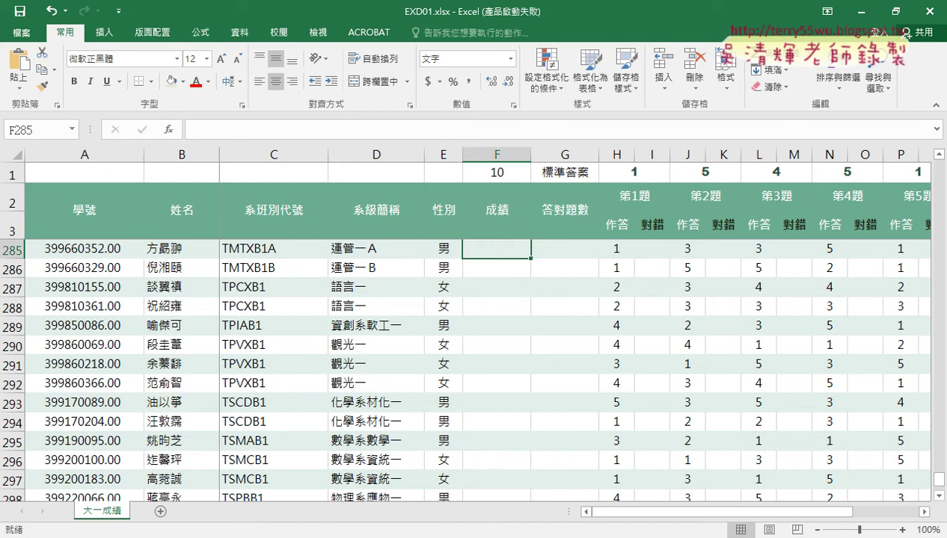
left_click(307, 482)
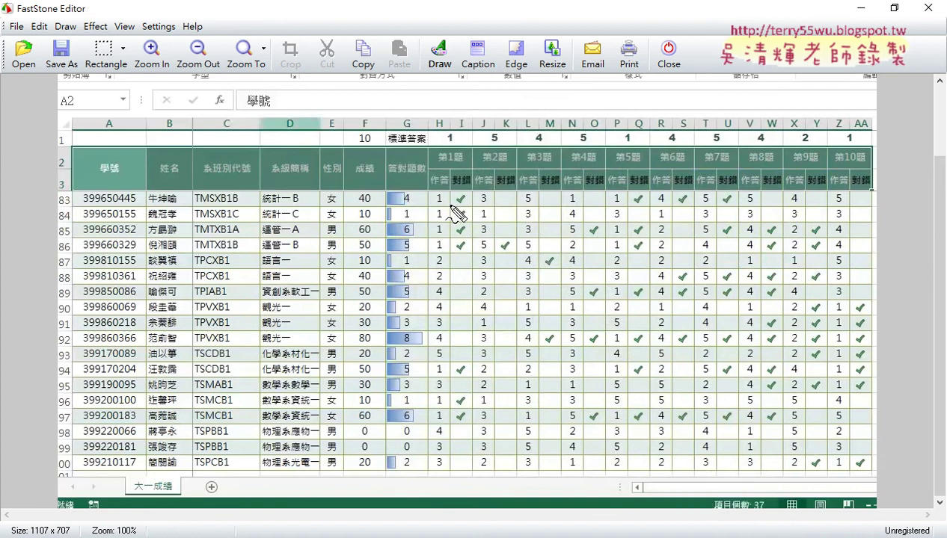
Step: Mark the check mark, 答對題數 header, column G bars and score 40 in red, then clear them
left_click_drag(471, 188, 469, 210)
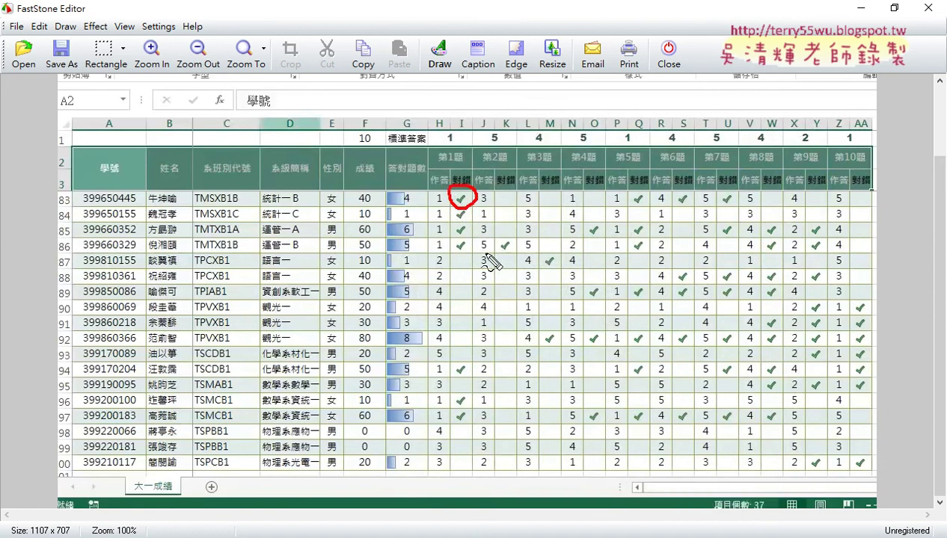
mouse_move(435, 177)
left_mouse_down()
mouse_move(388, 178)
mouse_move(417, 205)
left_mouse_up()
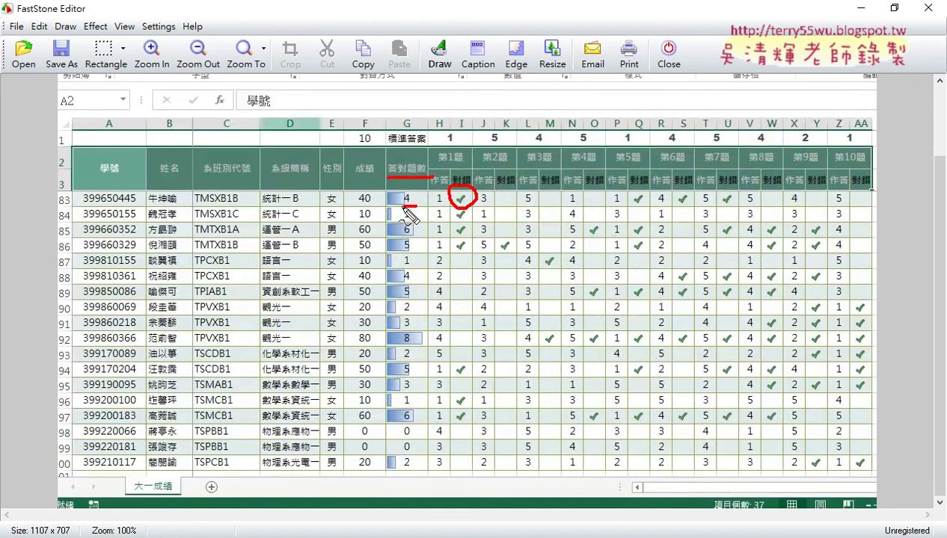
left_click_drag(387, 196, 388, 253)
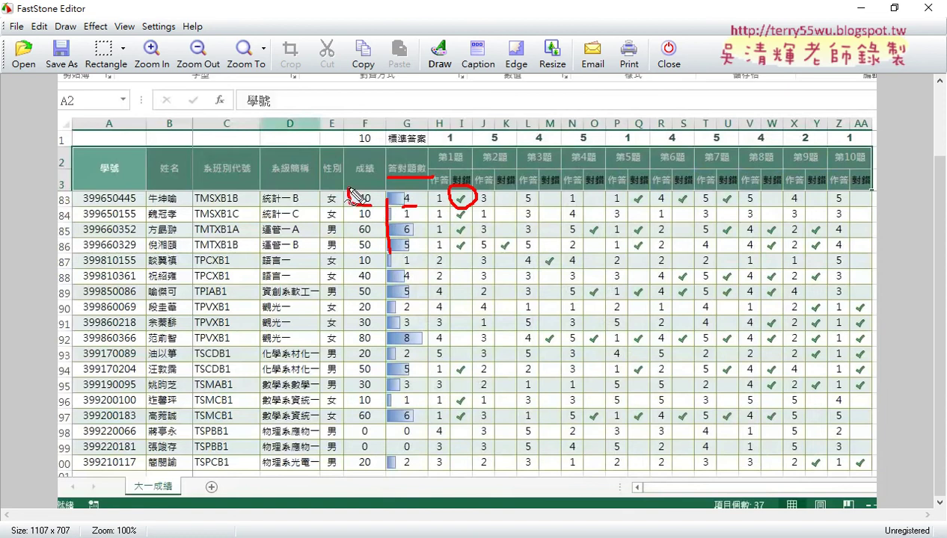
left_click_drag(378, 182, 381, 203)
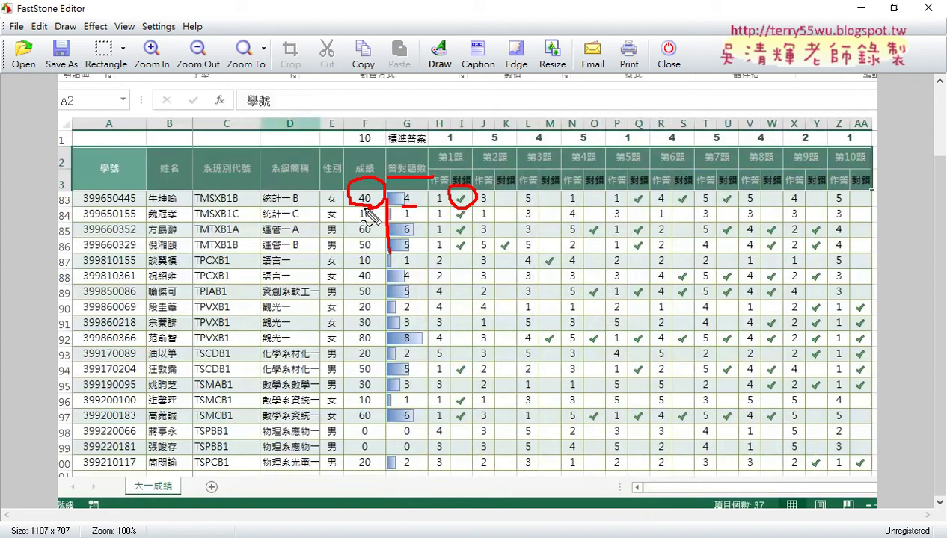
key("Escape")
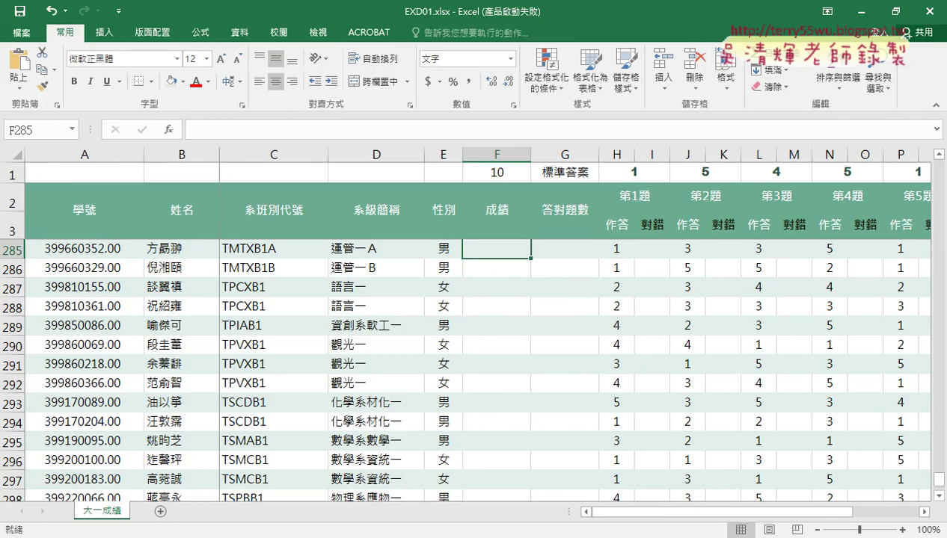
Step: Reread the exam instructions PDF, then minimize Chrome
key("alt+Tab")
scroll(178, 197, "up", 1)
scroll(177, 196, "up", 1)
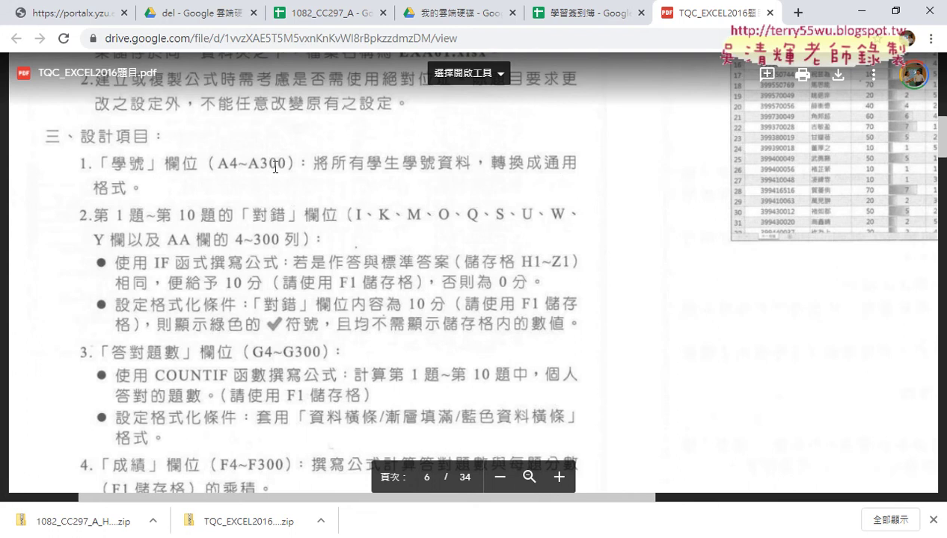
left_click(862, 16)
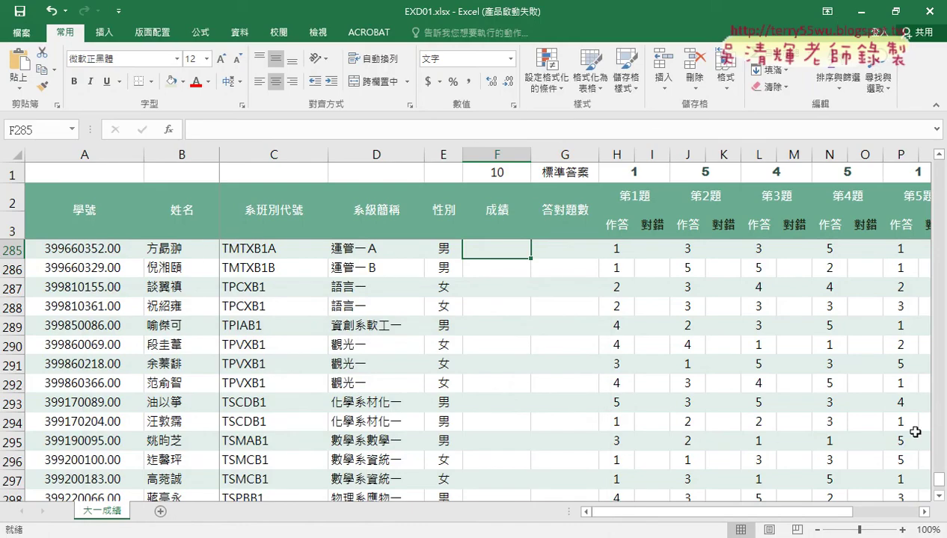
Step: Select the student IDs from A4 down to A300
left_click_drag(939, 480, 938, 166)
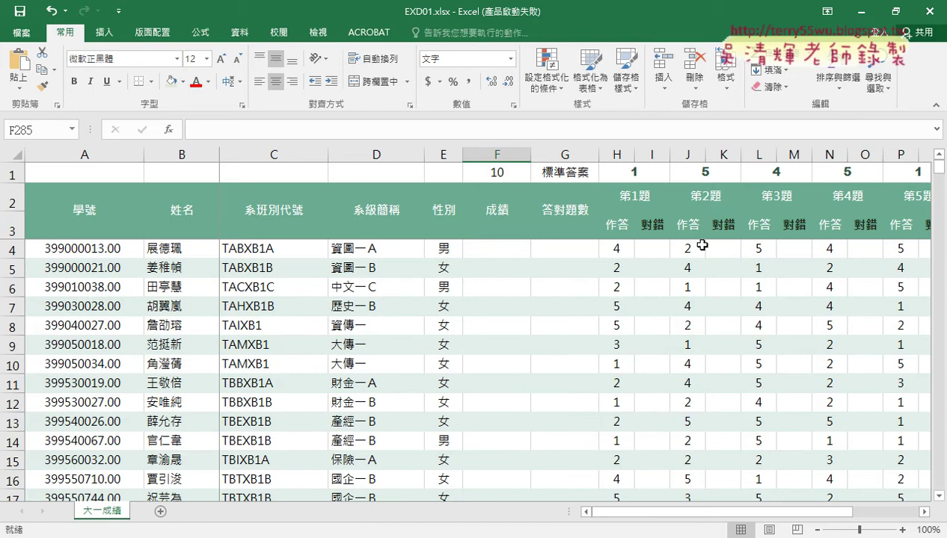
left_click(97, 250)
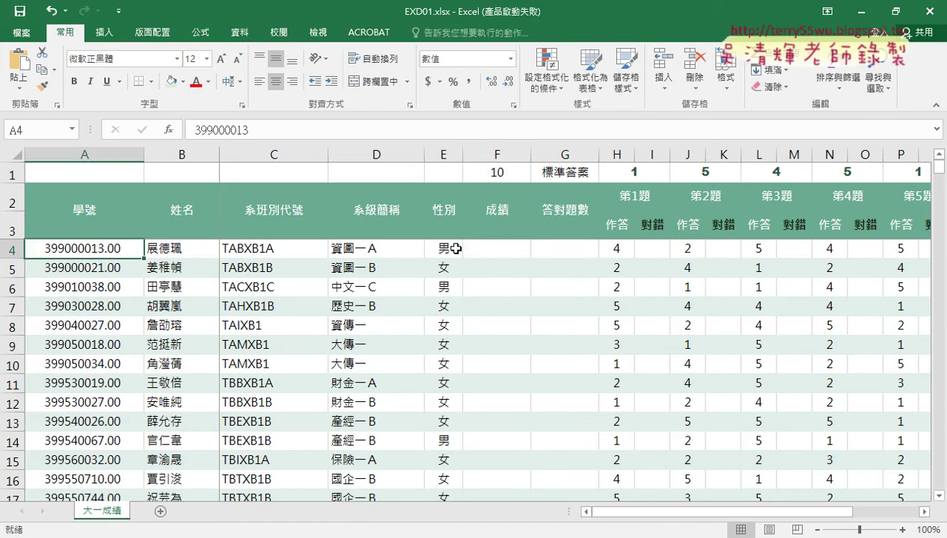
key("ctrl+shift+Down")
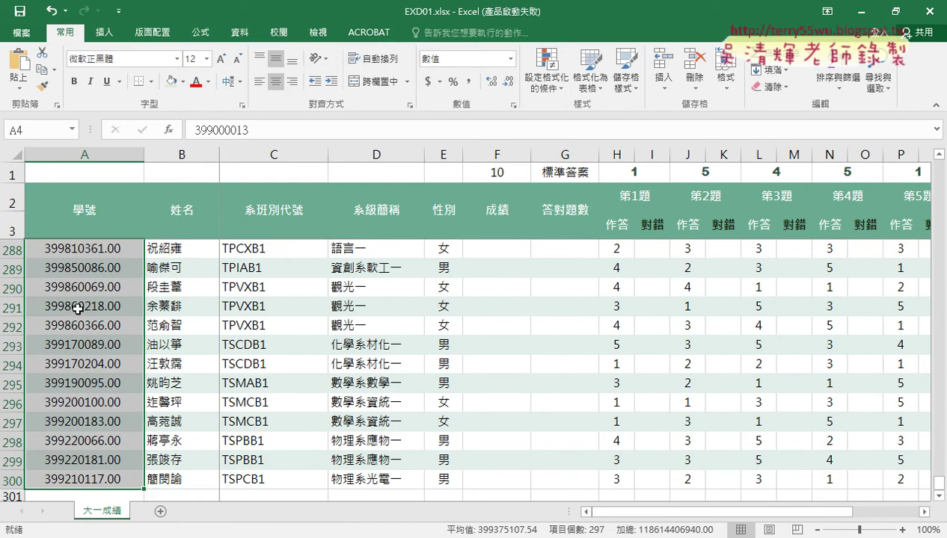
Step: Highlight the current number format and the Format Cells entry in red, then clear the marks
right_click(92, 265)
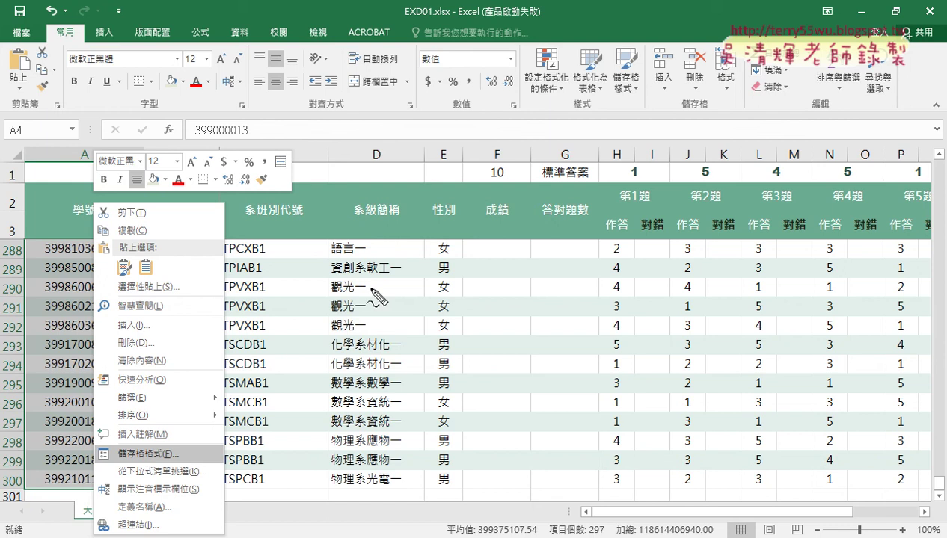
mouse_move(511, 76)
left_mouse_down()
mouse_move(404, 37)
mouse_move(495, 80)
left_mouse_up()
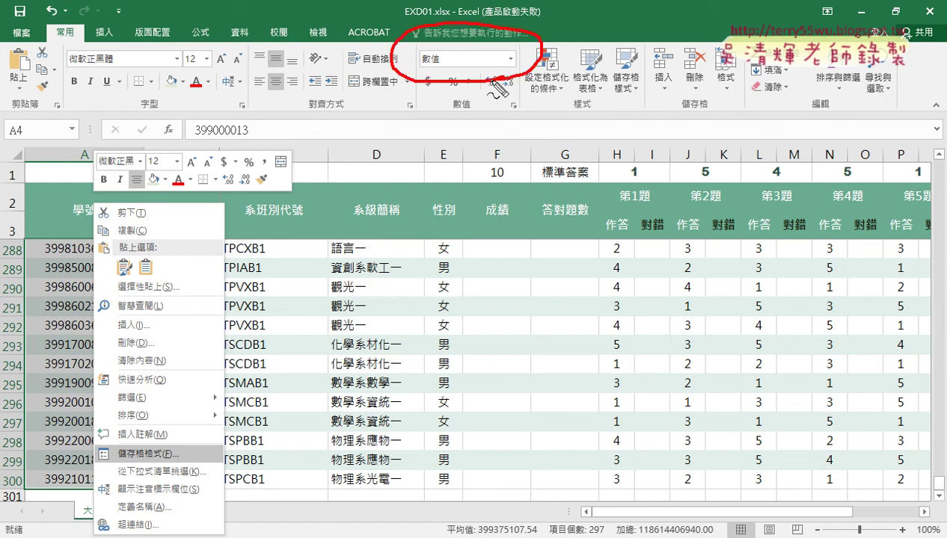
left_click_drag(157, 462, 197, 457)
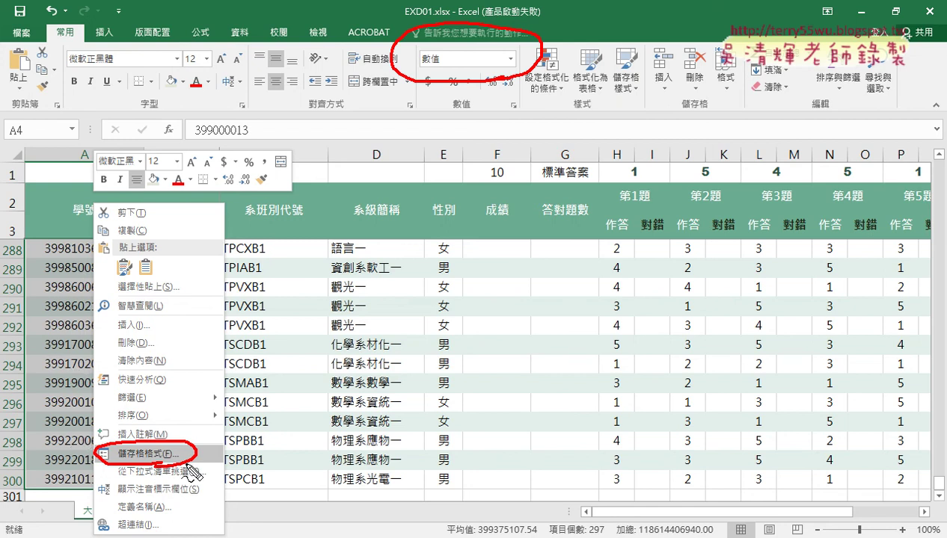
key("Escape")
Step: Format the A4:A300 student IDs as 通用格式 (General) and check the Number Format list
right_click(98, 291)
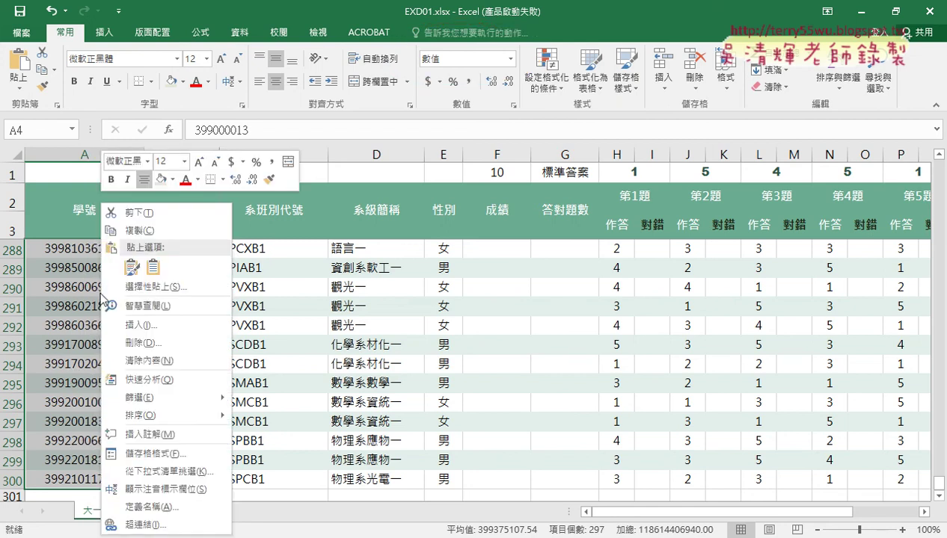
left_click(156, 454)
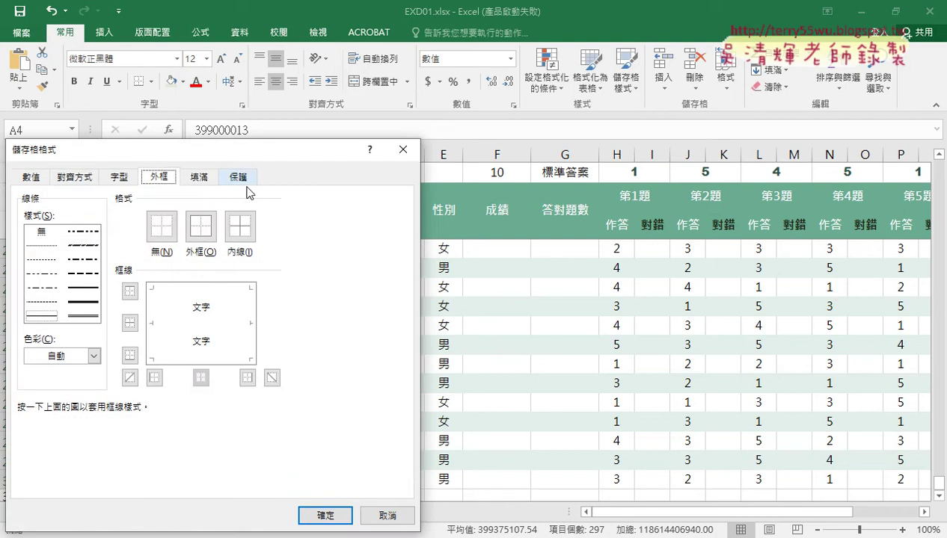
mouse_move(214, 161)
left_mouse_down()
mouse_move(364, 142)
mouse_move(459, 107)
left_mouse_up()
left_click(273, 121)
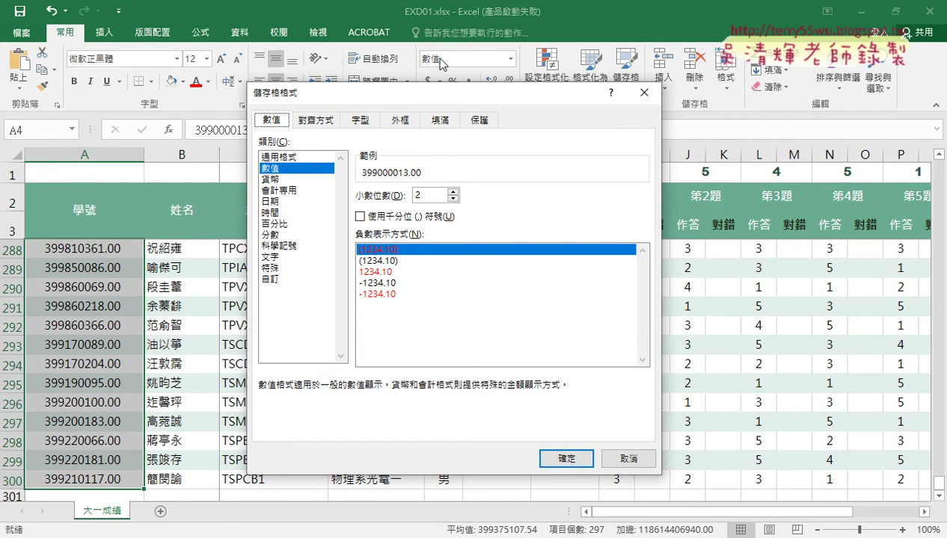
left_click(297, 158)
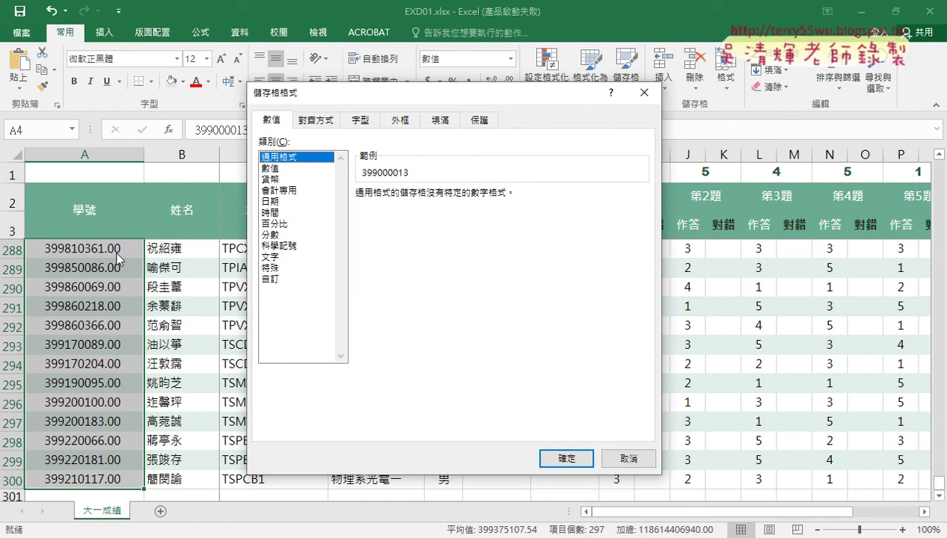
left_click(556, 460)
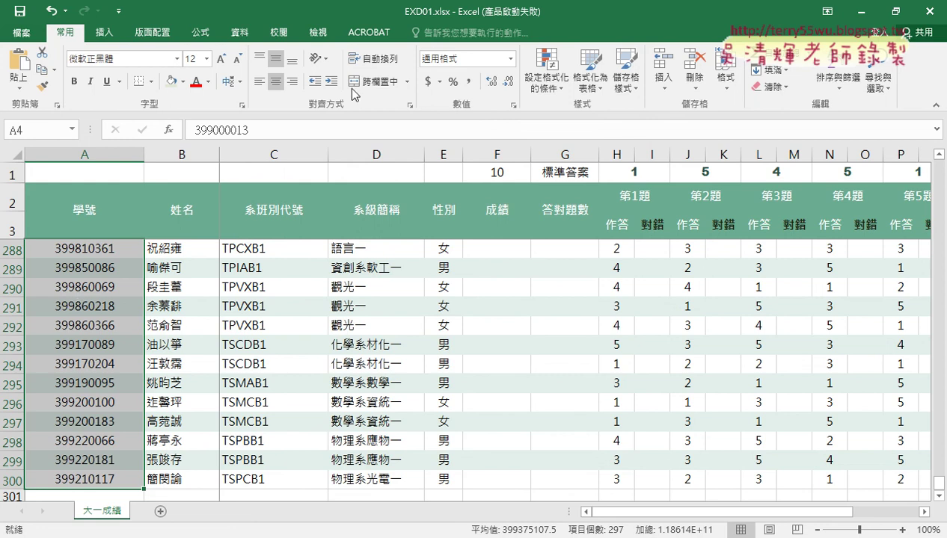
left_click(510, 59)
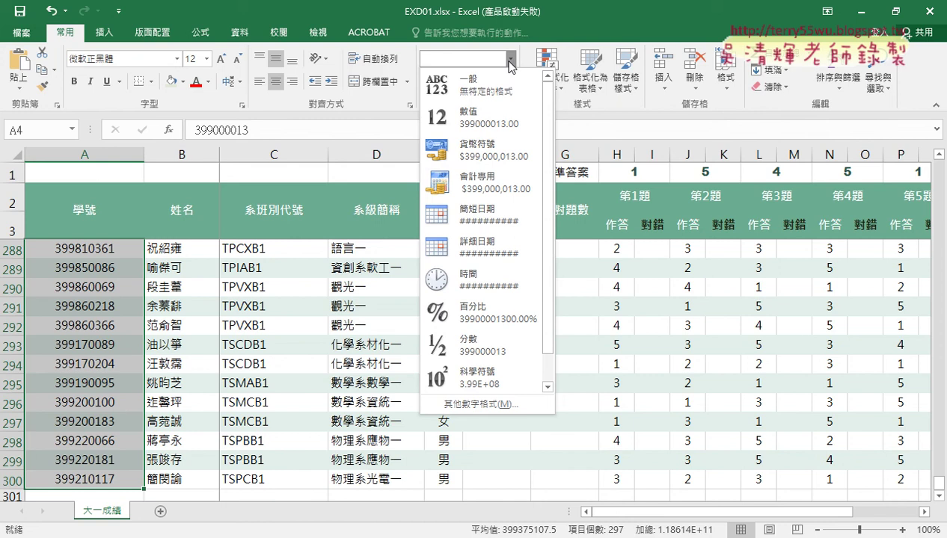
left_click(625, 19)
key("alt+Tab")
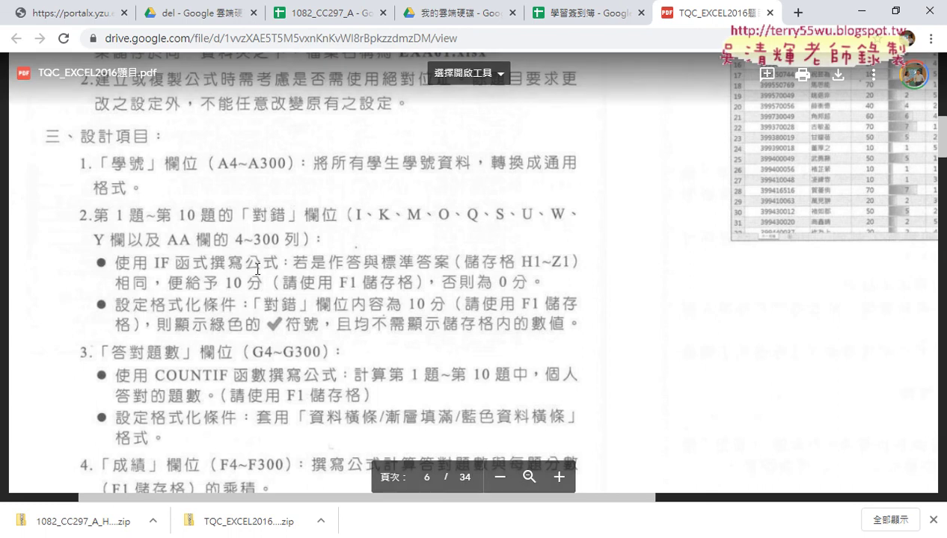
left_click(864, 15)
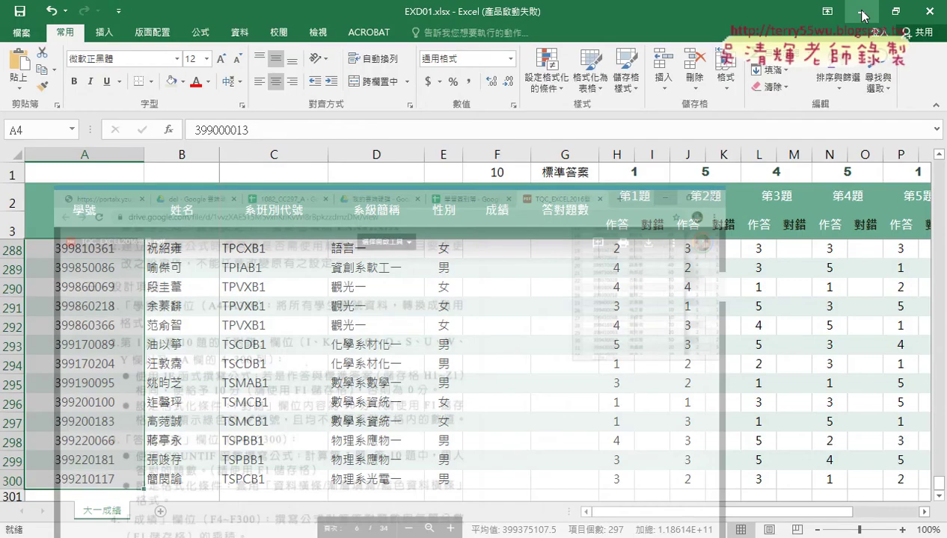
Step: Return to the top of the sheet and compare H1's standard answer with H4, selecting I4
scroll(628, 277, "up", 4)
scroll(628, 225, "up", 5)
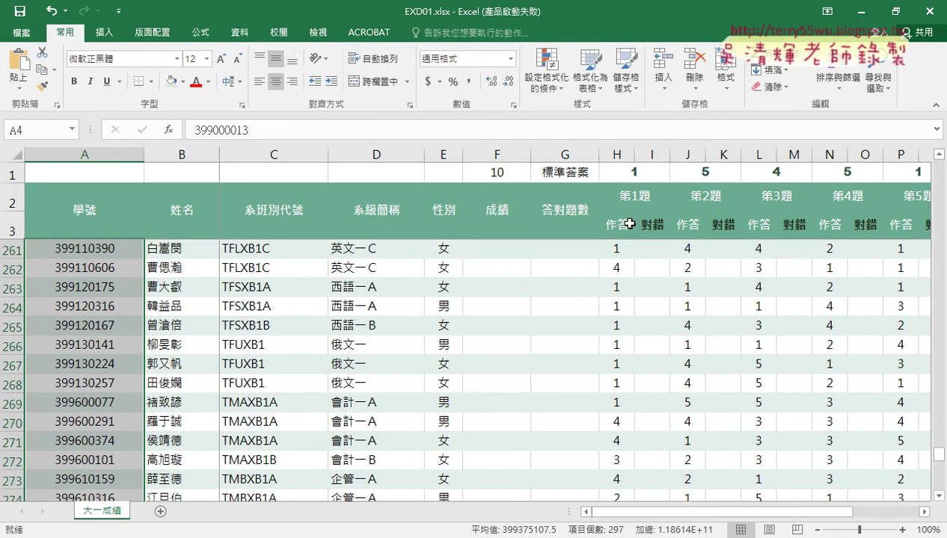
scroll(673, 247, "up", 9)
scroll(941, 438, "down", 1)
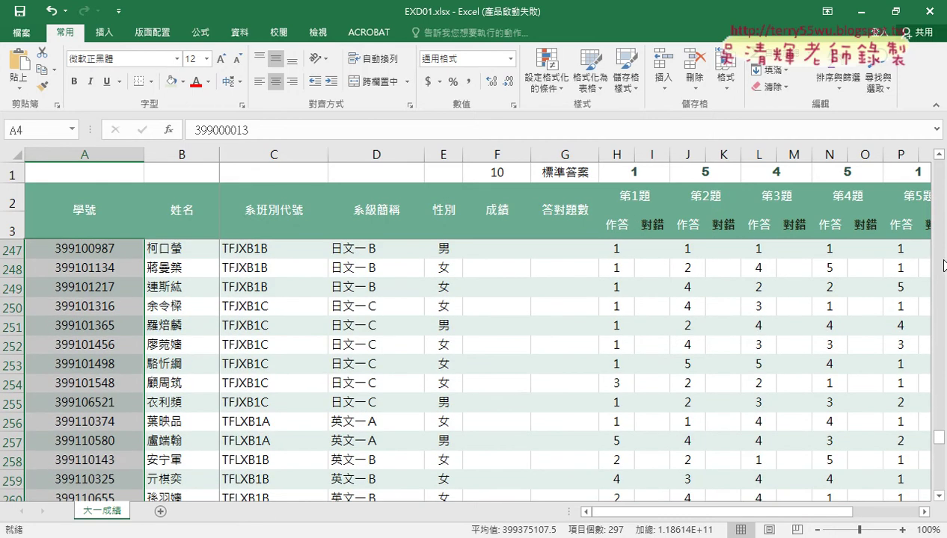
left_click_drag(940, 438, 940, 166)
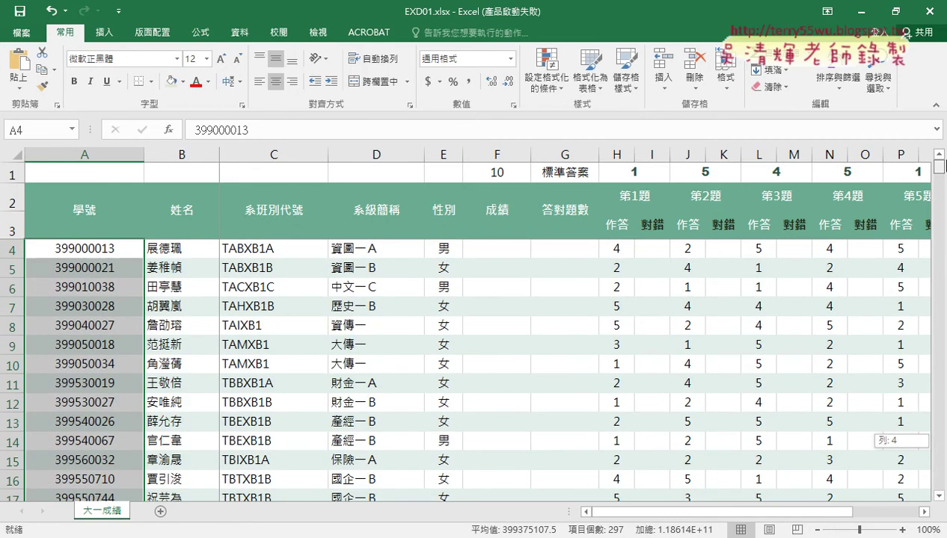
left_click(635, 173)
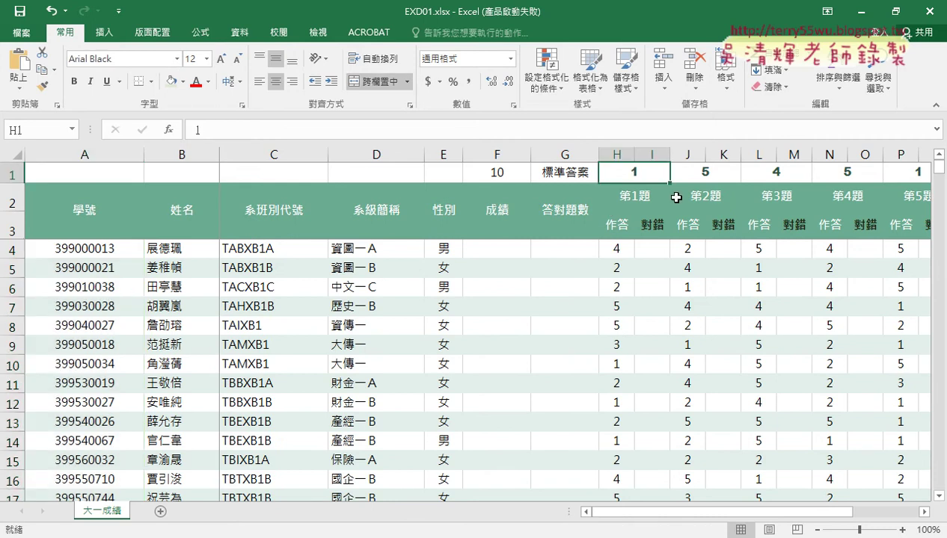
left_click(621, 250)
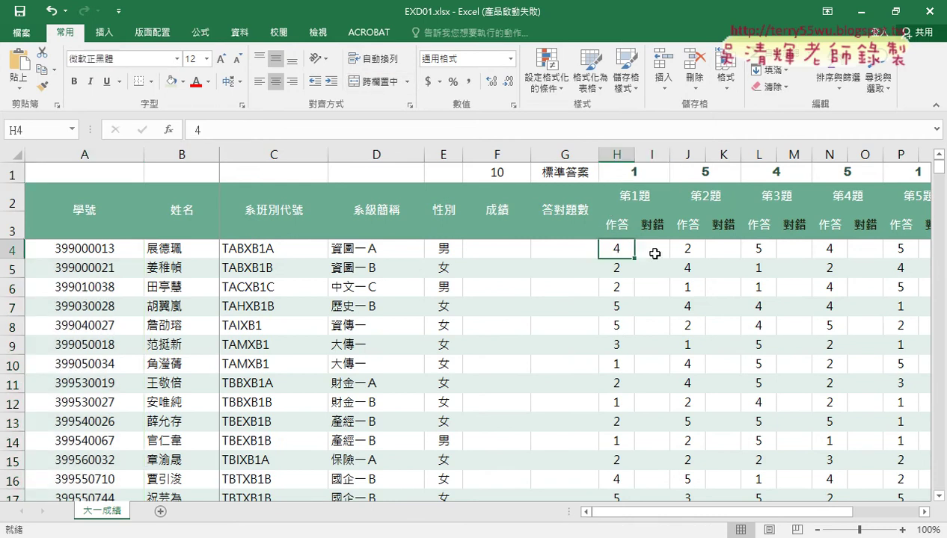
left_click(649, 252)
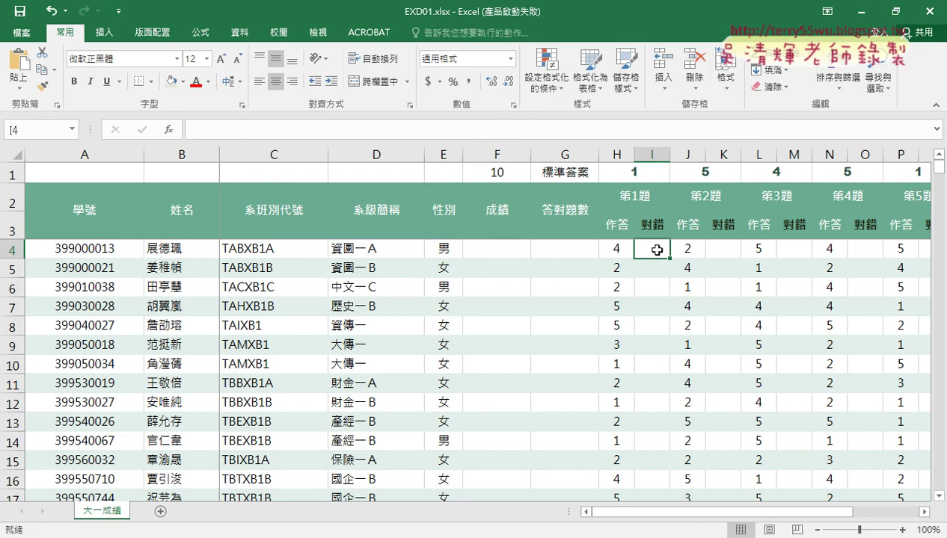
Step: Zoom out to 70% so all ten questions fit, then select I4 after viewing H4
key("ctrl+c")
scroll(656, 250, "down", 2, "ctrl")
left_click(429, 219)
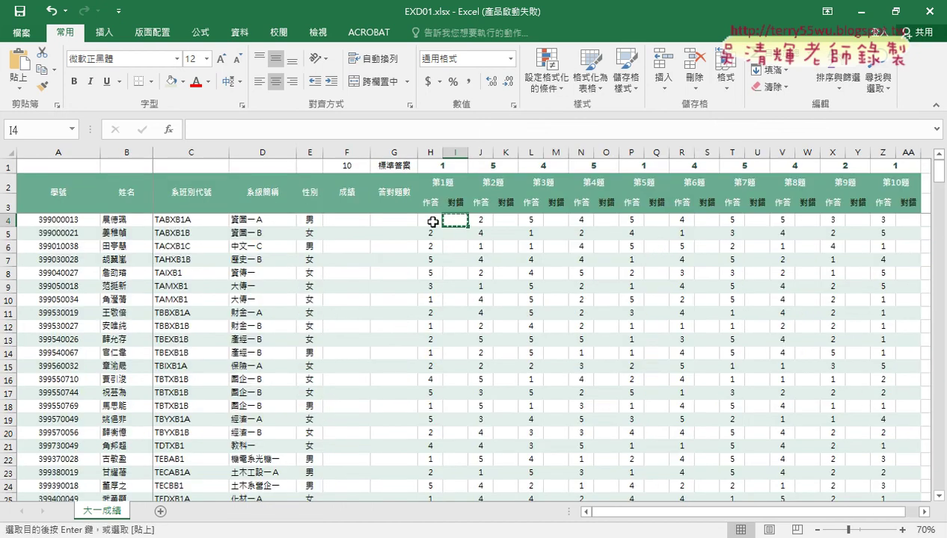
left_click(458, 219)
Step: Compare question 1's standard answer in H1 with the first student's answer in H4
left_click(444, 166)
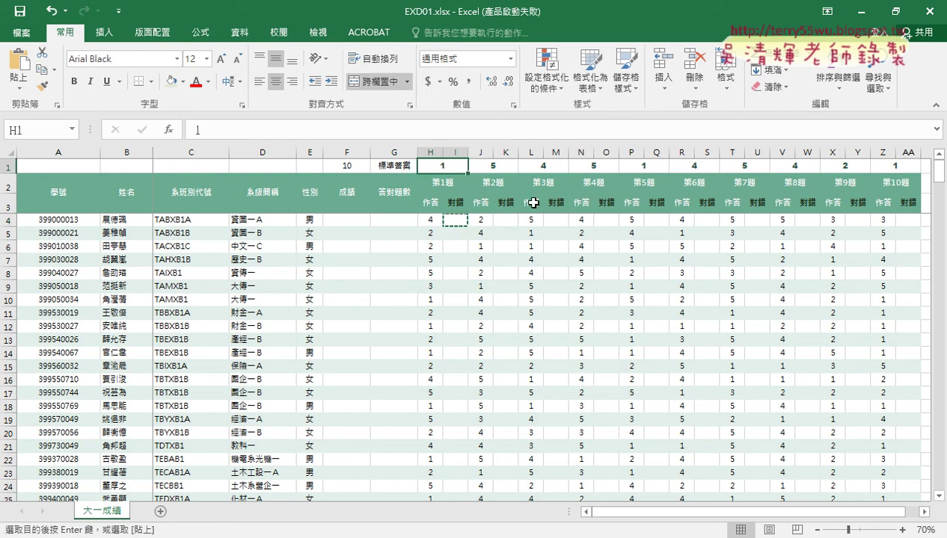
left_click(438, 222)
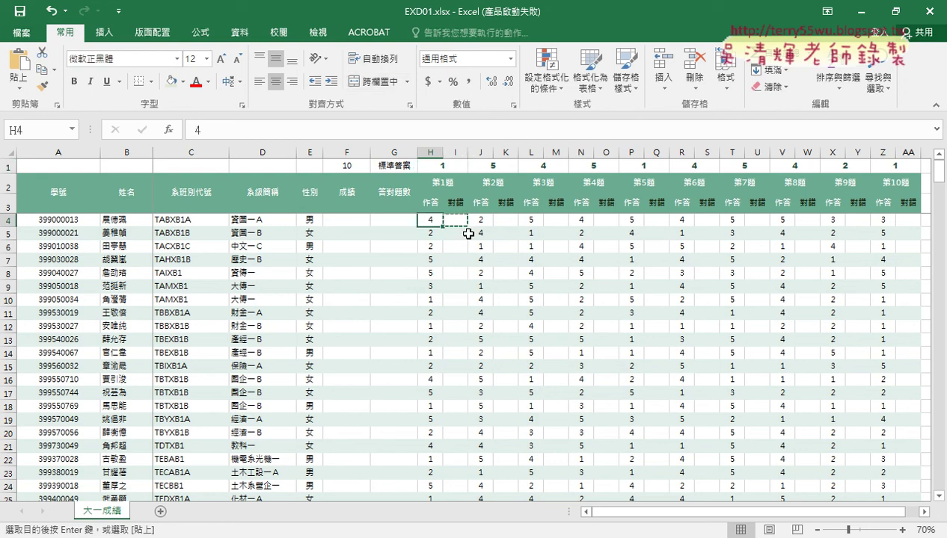
left_click(442, 166)
left_click(431, 221)
left_click(441, 169)
left_click(432, 221)
left_click(454, 224)
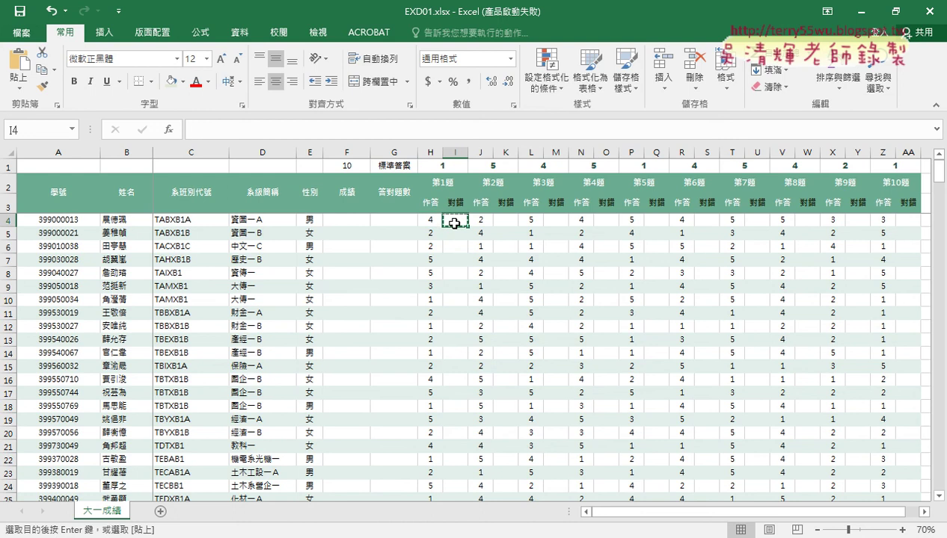
Step: Enter trial scores: 10 in I10 and 0 in I11, I4, I5 and I6
left_click(456, 300)
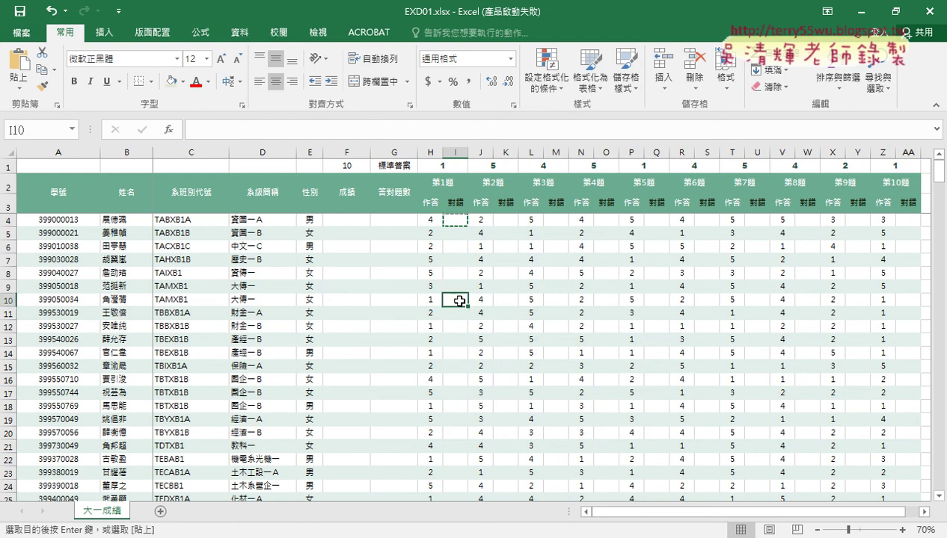
type("10")
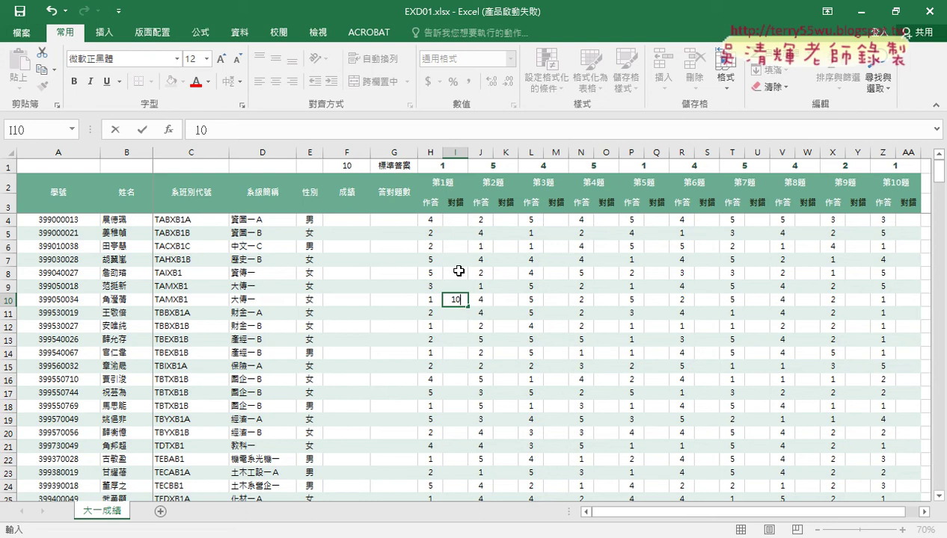
left_click(458, 315)
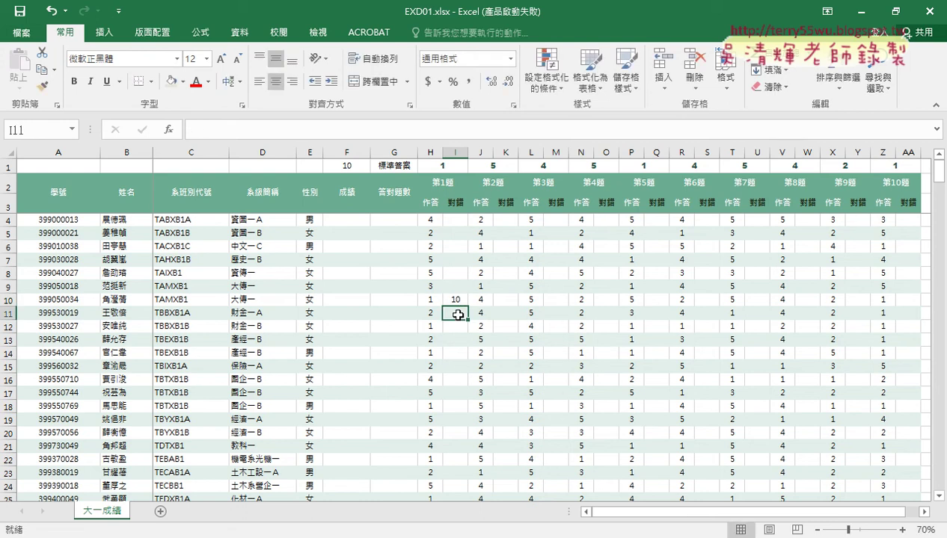
type("0")
left_click(456, 219)
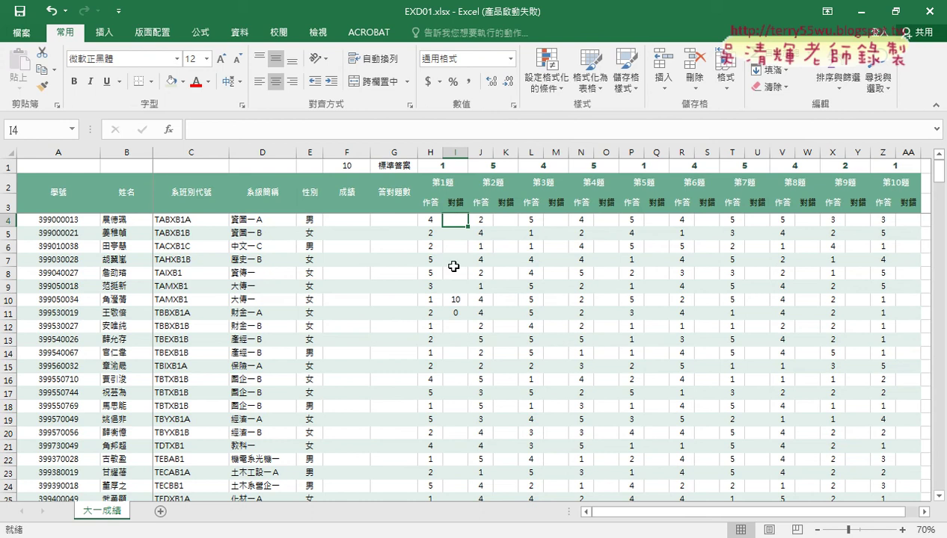
type("0")
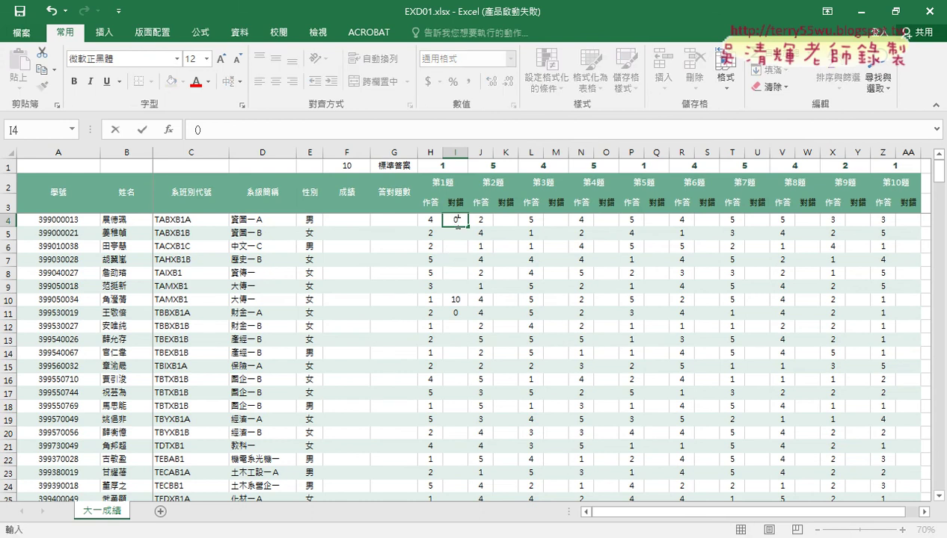
left_click(454, 235)
type("0")
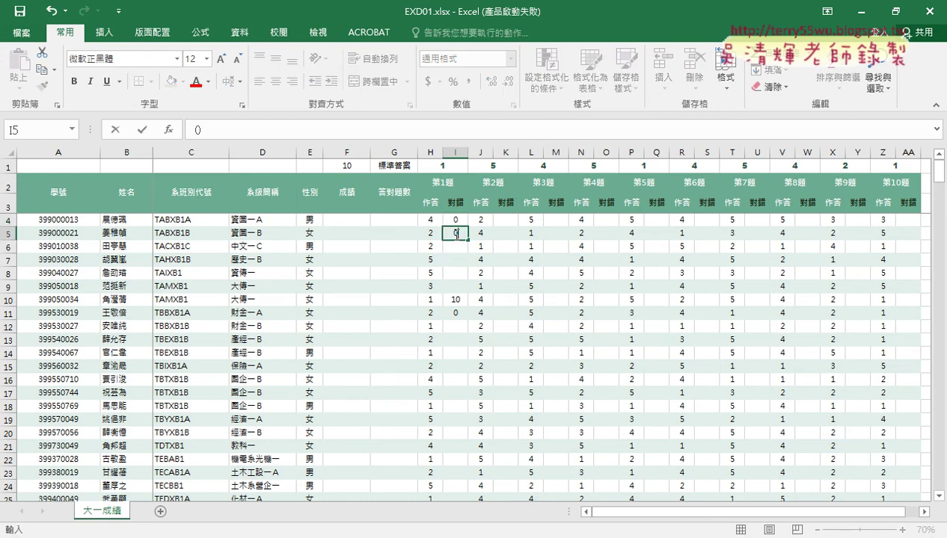
left_click(459, 246)
type("0")
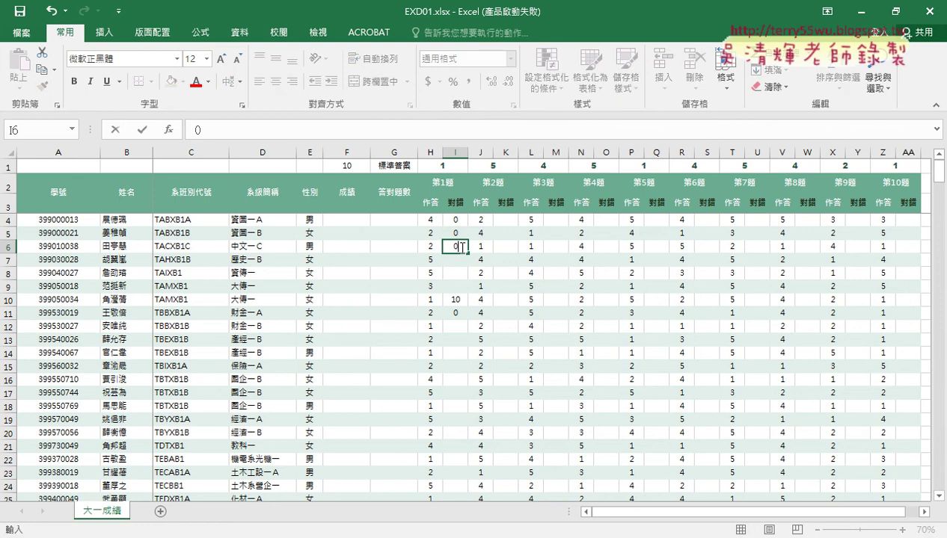
Step: Jump to the last student row 300 and back, then select I4
left_click(71, 221)
key("ctrl+Down")
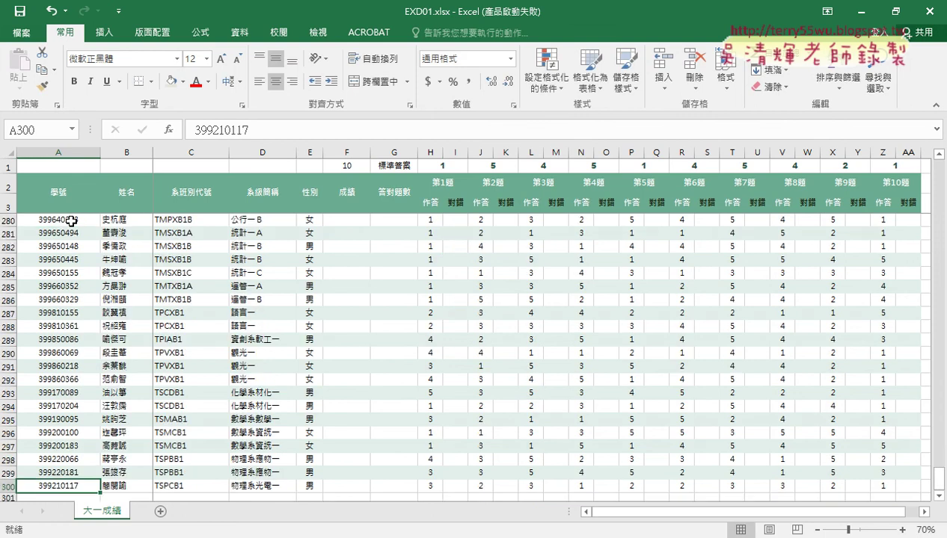
key("ctrl+Up")
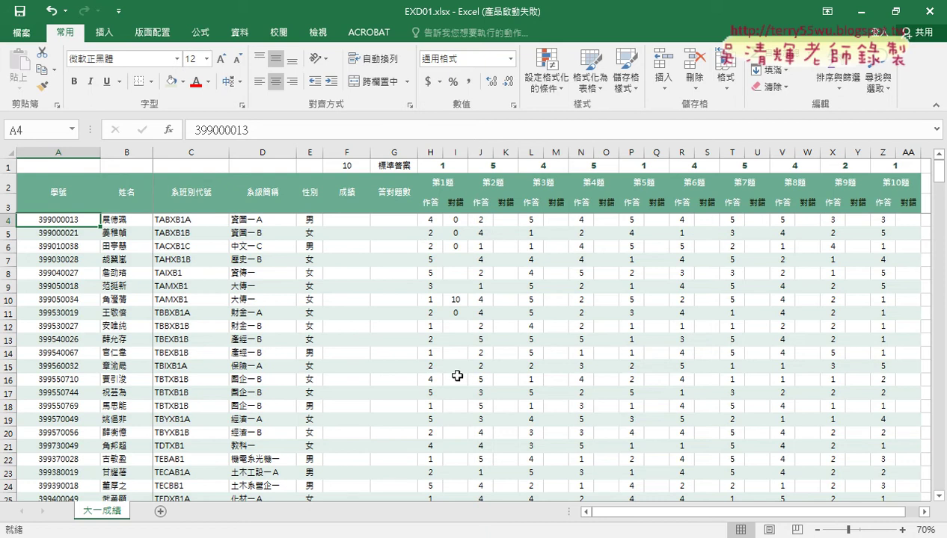
left_click(458, 221)
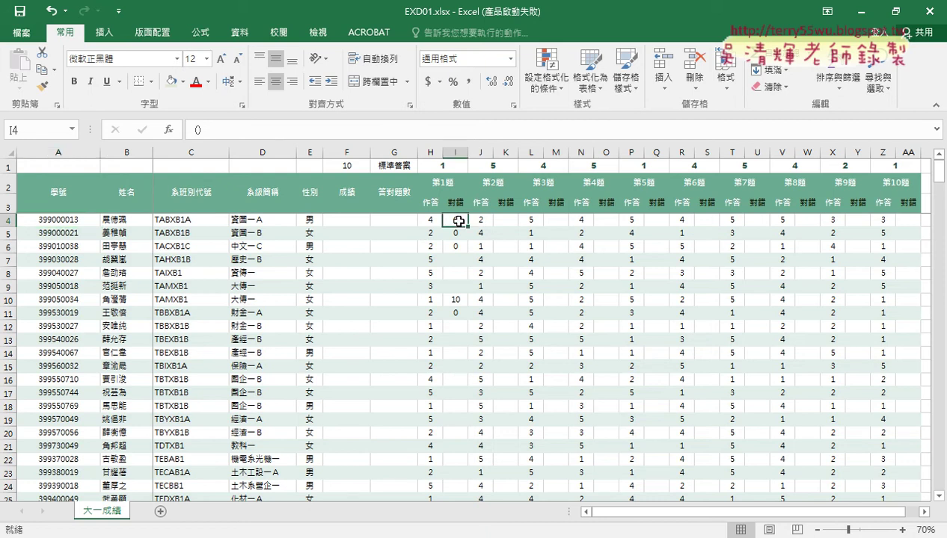
Step: Delete the trial 0 from I4, restore 100% zoom and scroll the sheet right
key("Delete")
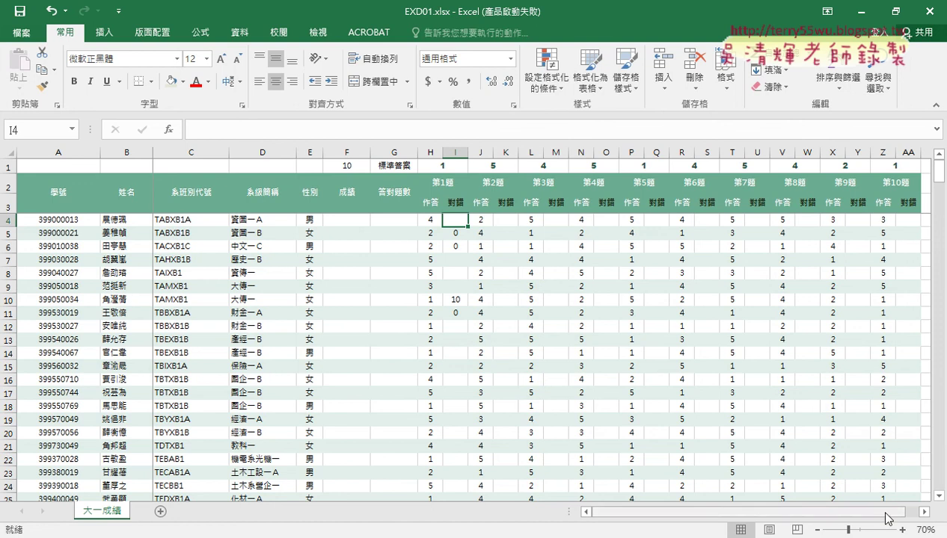
left_click(904, 529)
left_click(903, 529)
left_click(904, 530)
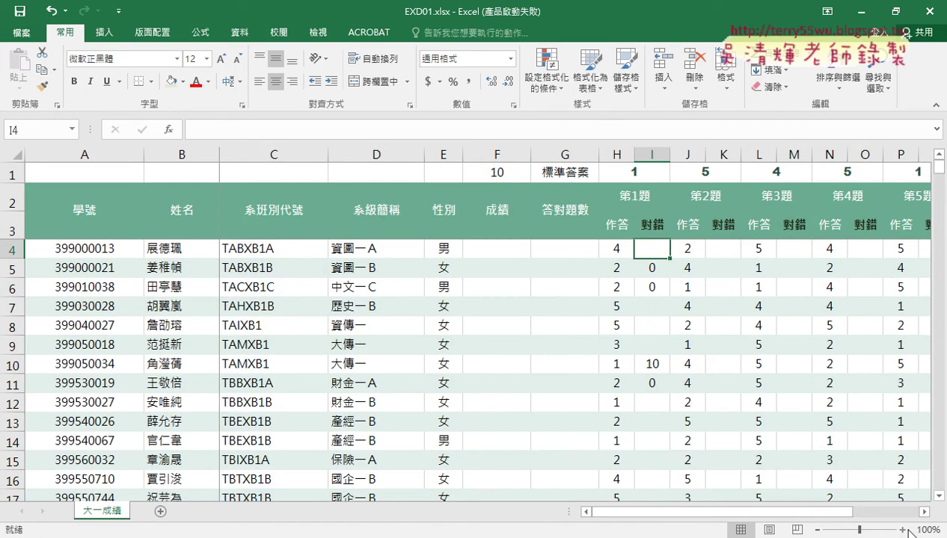
left_click_drag(808, 515, 834, 515)
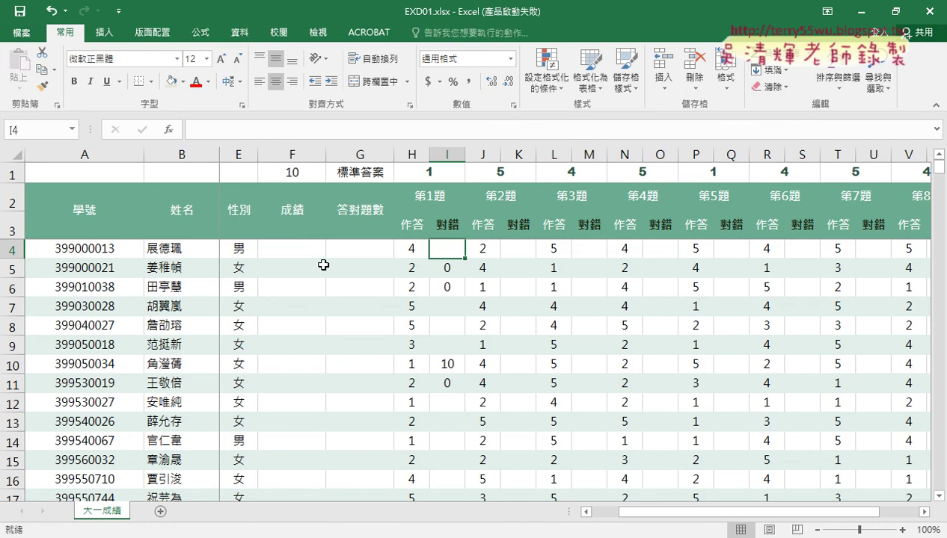
Step: Insert the IF function into I4 from the Logical category
left_click(166, 135)
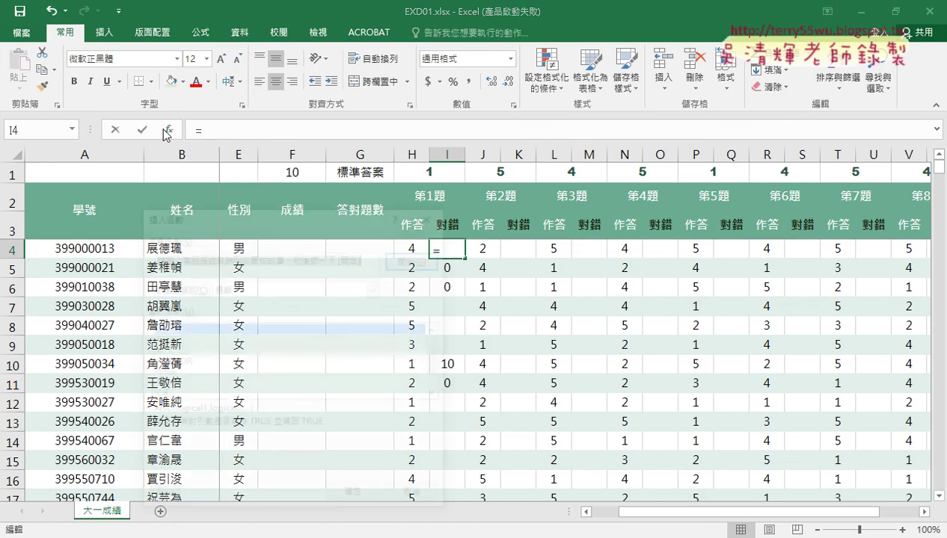
mouse_move(299, 203)
left_mouse_down()
mouse_move(568, 144)
mouse_move(660, 113)
left_mouse_up()
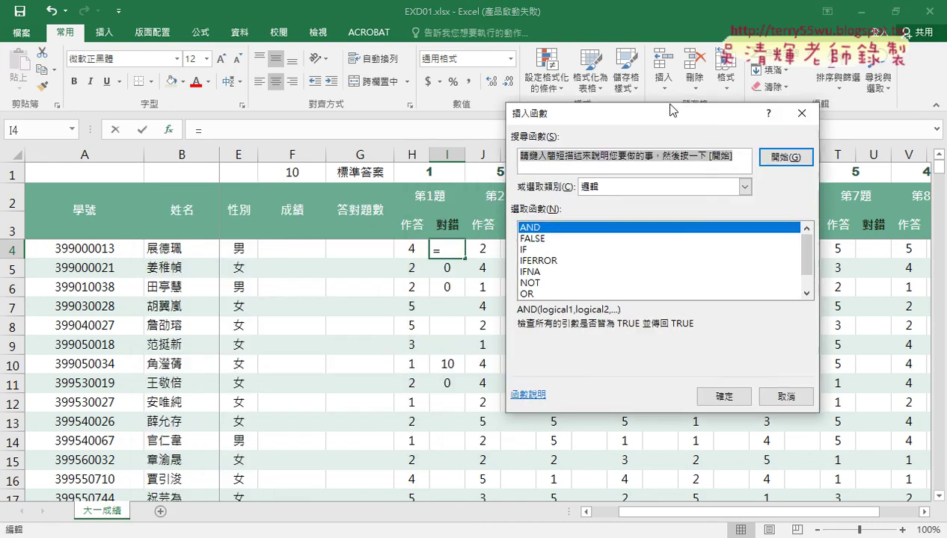
left_click(627, 188)
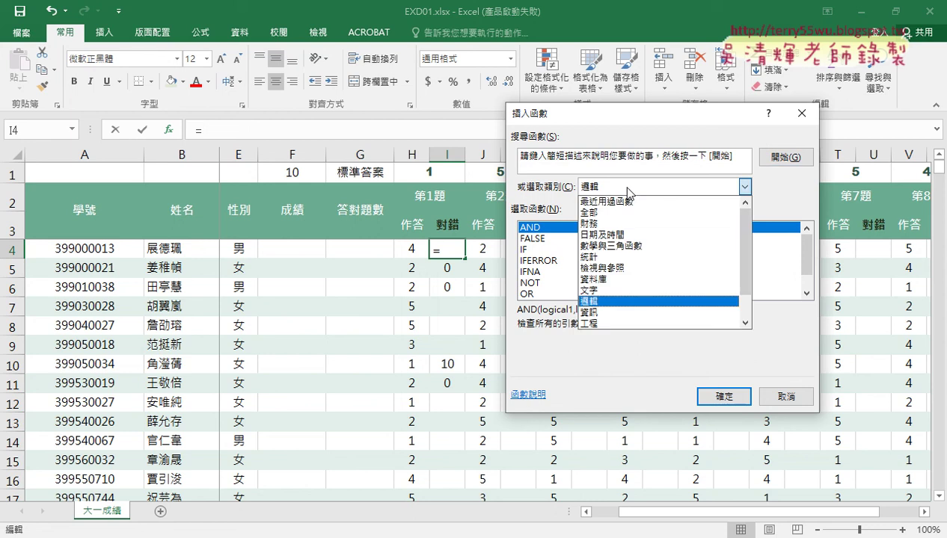
left_click(615, 302)
left_click(528, 251)
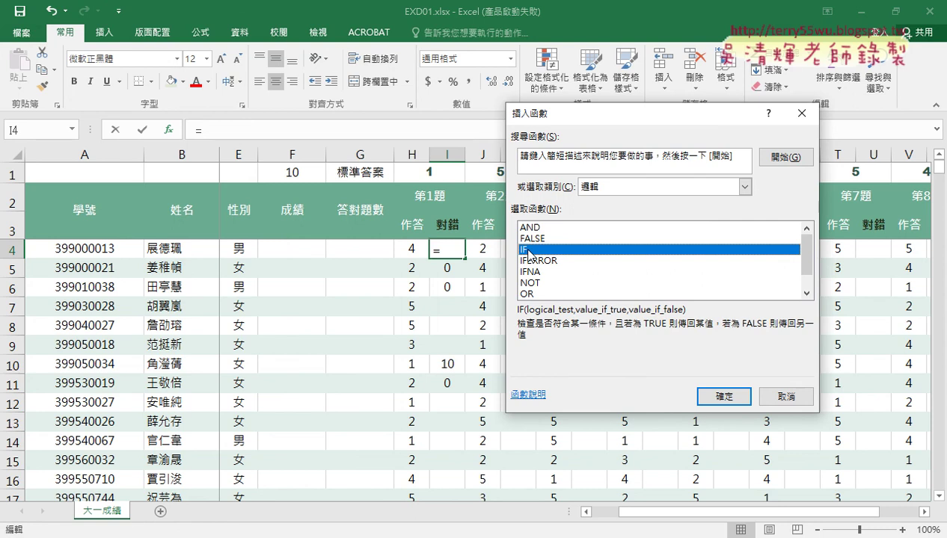
left_click(723, 396)
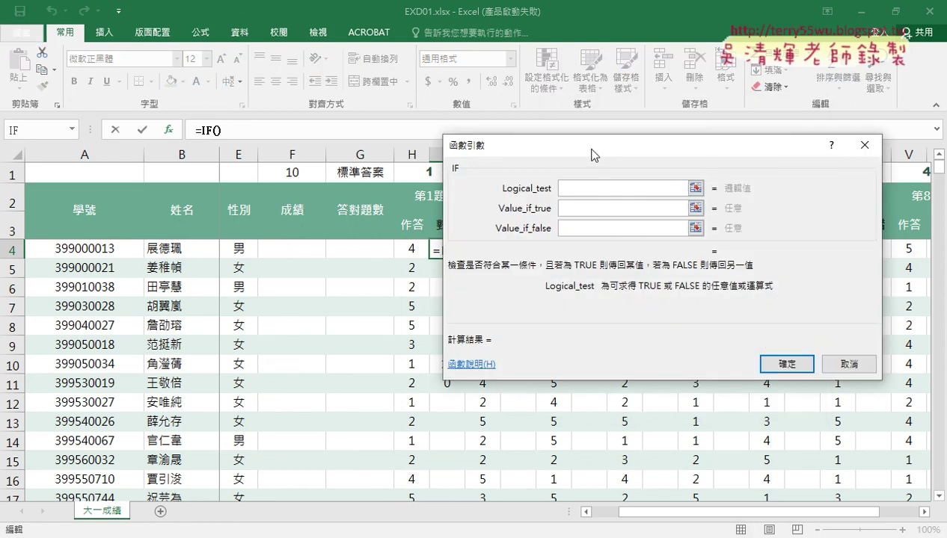
left_click_drag(591, 155, 659, 158)
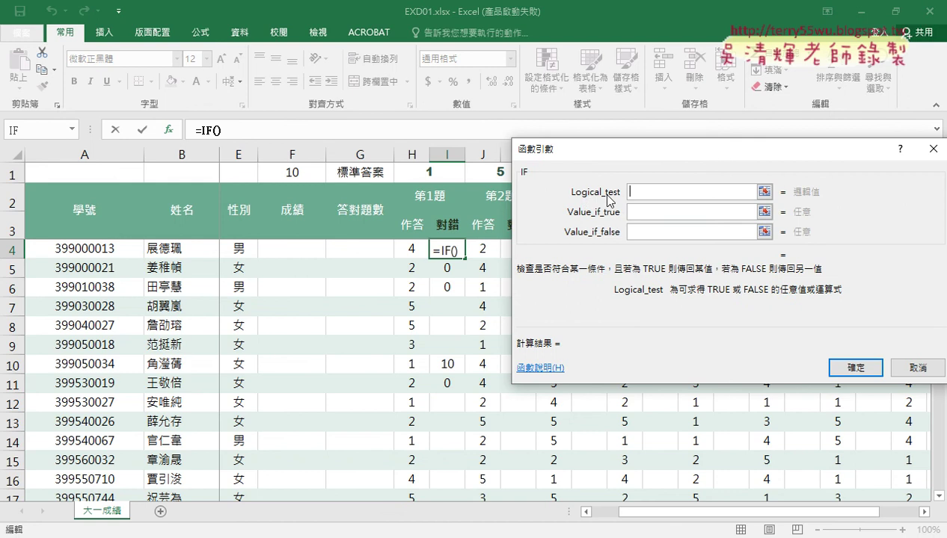
Step: Set IF's Value_if_true to 10 and Value_if_false to 0
left_click(642, 233)
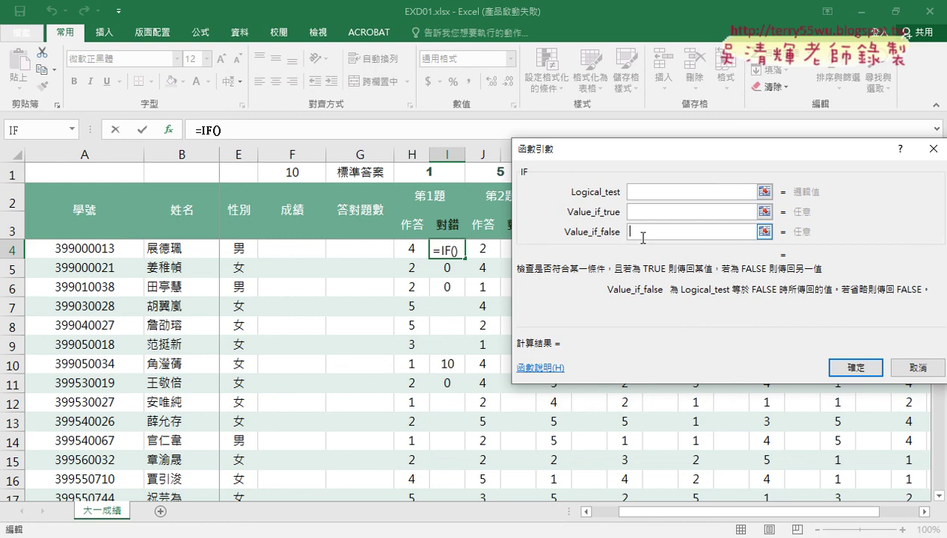
left_click(643, 214)
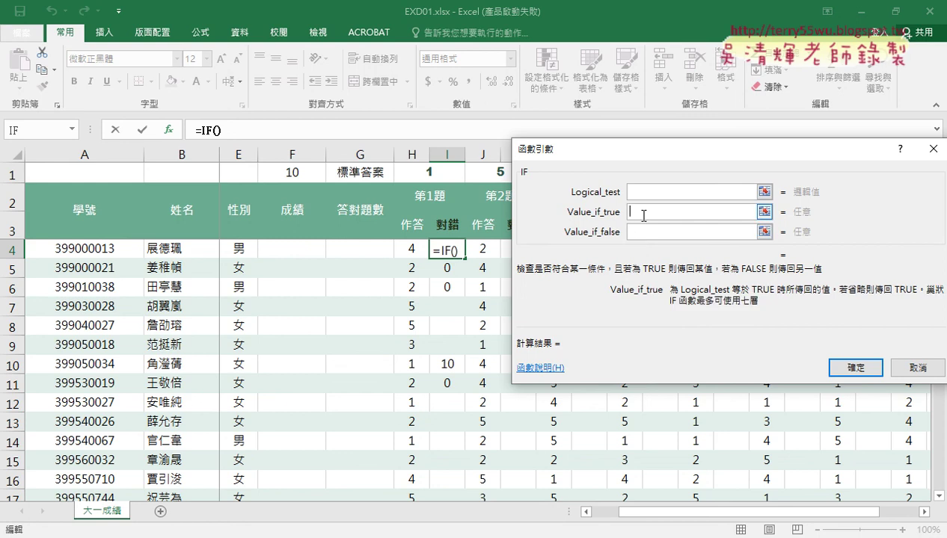
key("Tab")
type("0")
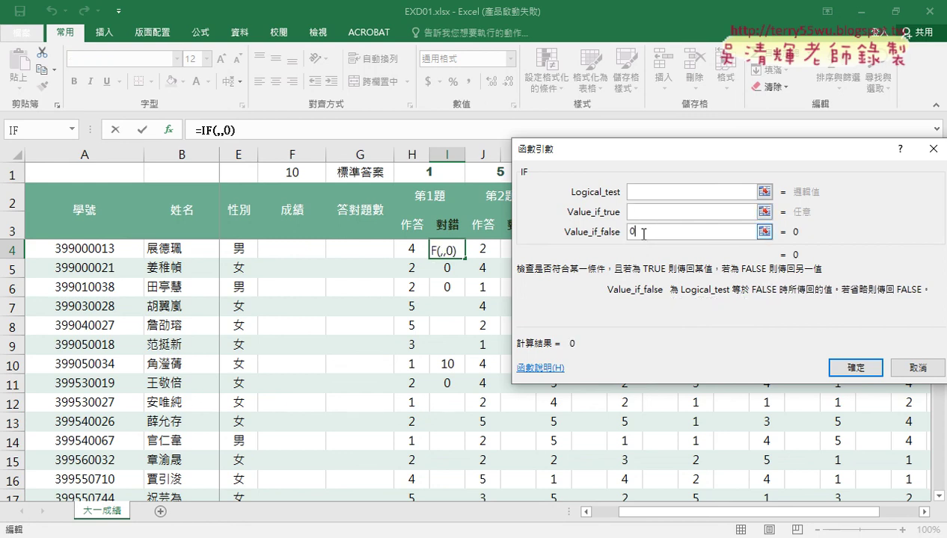
left_click(641, 213)
type("1")
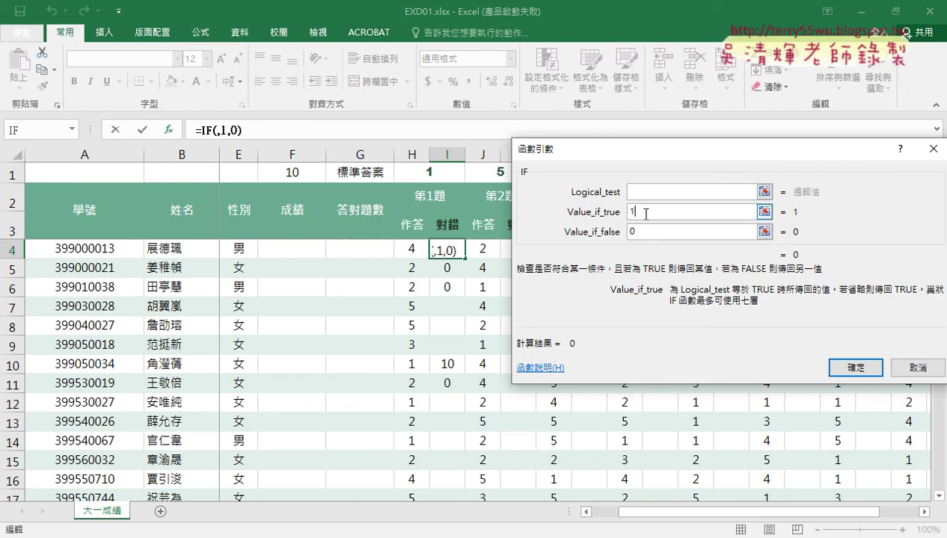
type("0")
left_click(648, 191)
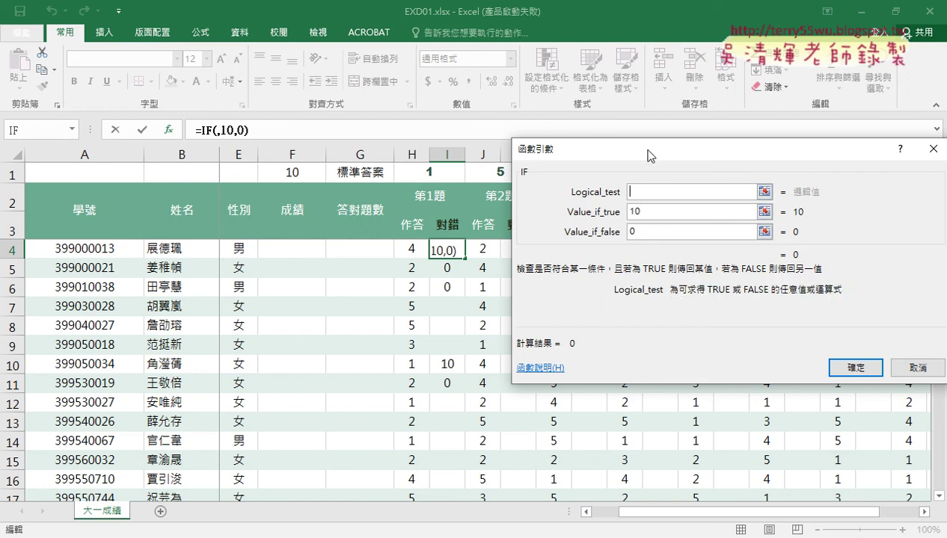
left_click_drag(648, 154, 681, 155)
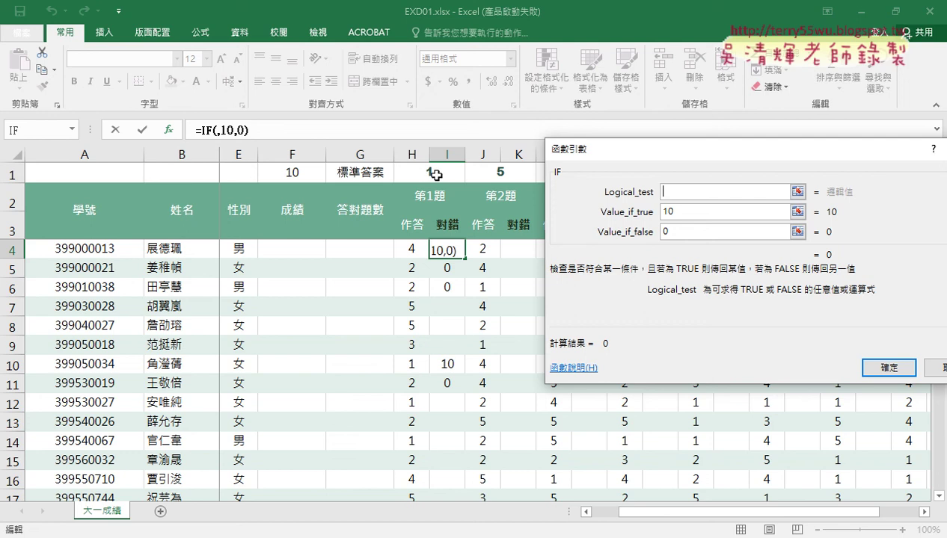
Step: Set I4's IF condition to H1=H4, comparing the answer key with the student's answer
left_click(432, 172)
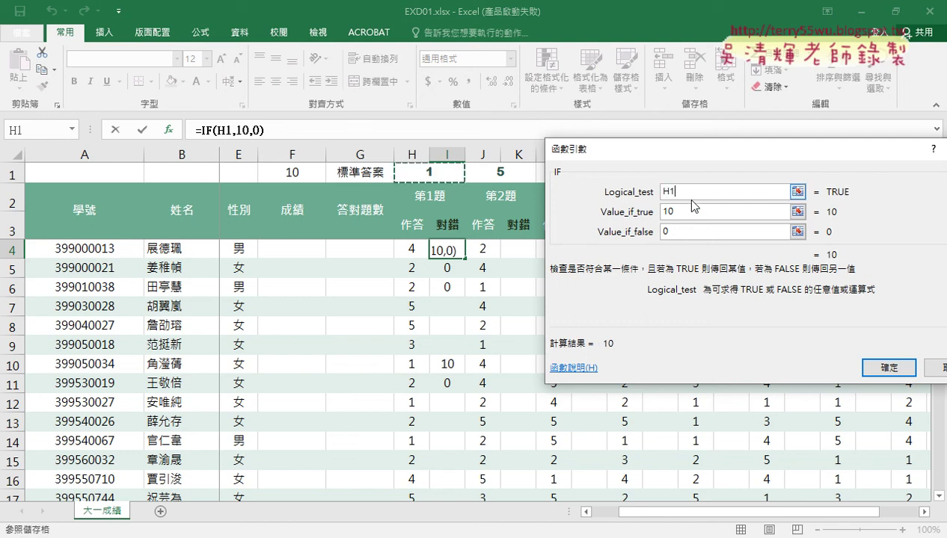
type("=")
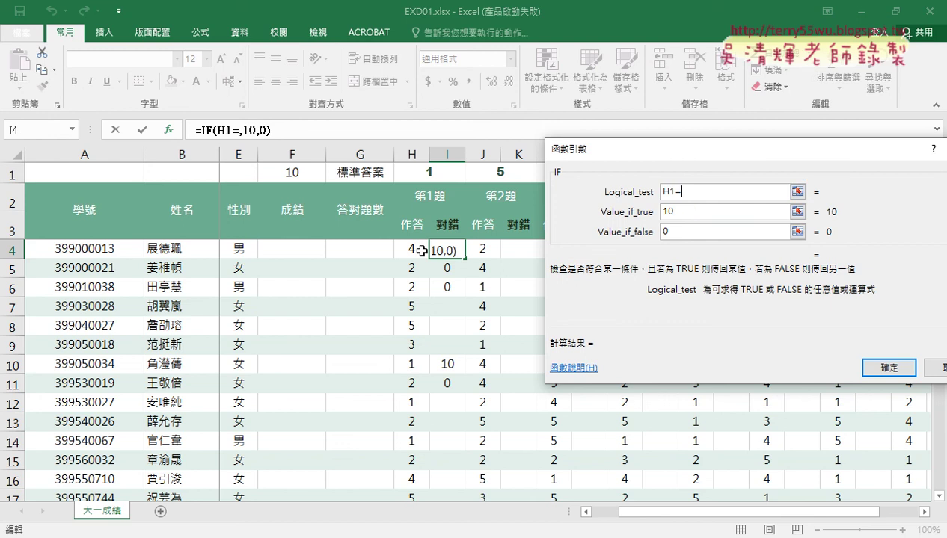
left_click(413, 250)
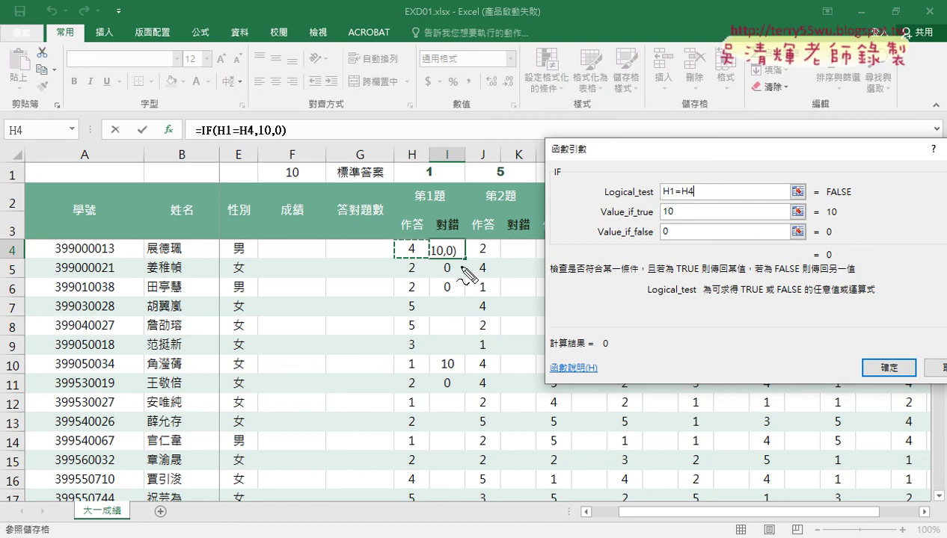
Step: Draw explanatory marks on the sheet, underlining H1 and H4 and circling the answer-key value
mouse_move(461, 266)
left_mouse_down()
mouse_move(470, 264)
mouse_move(462, 332)
mouse_move(482, 318)
left_mouse_up()
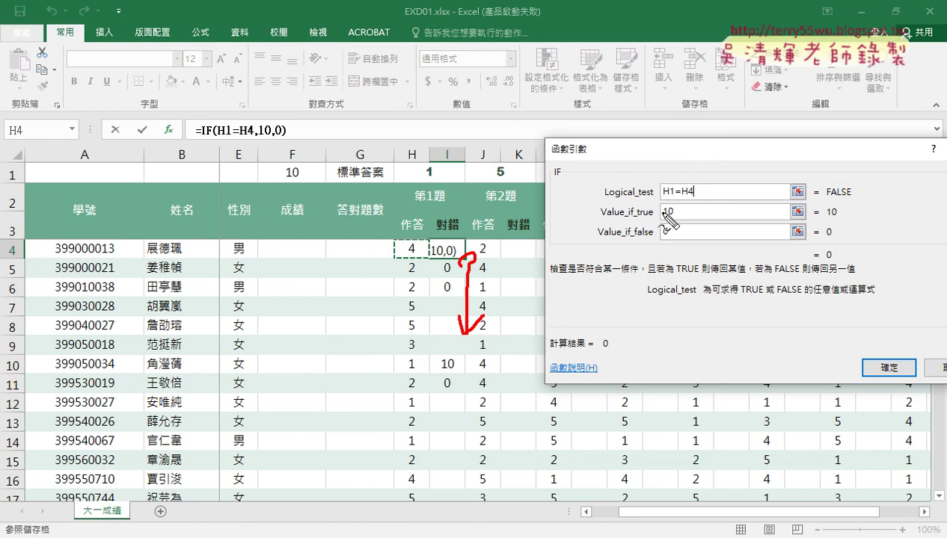
left_click_drag(663, 197, 699, 199)
left_click_drag(442, 159, 433, 154)
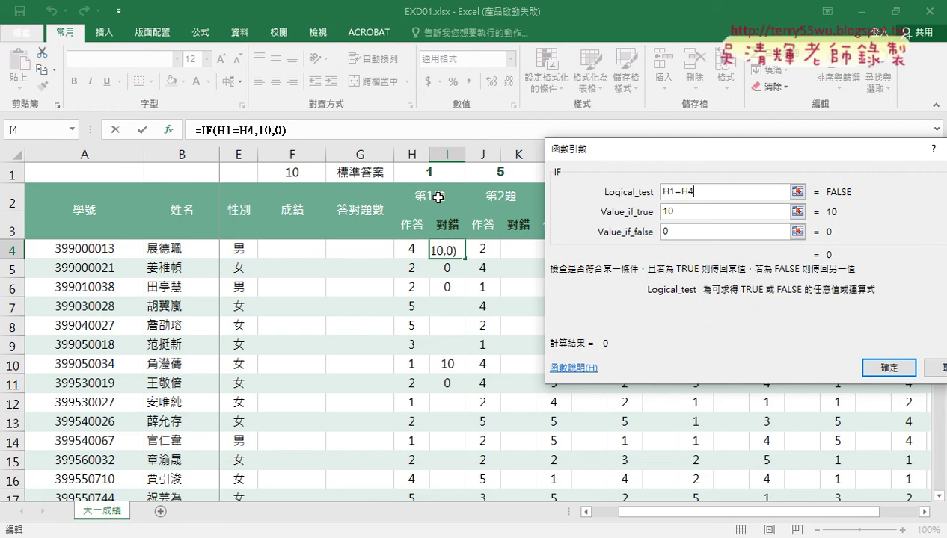
Step: Lock the condition's answer row as H$1 and replace the fixed 10 points with F1
left_click(675, 193)
type("$")
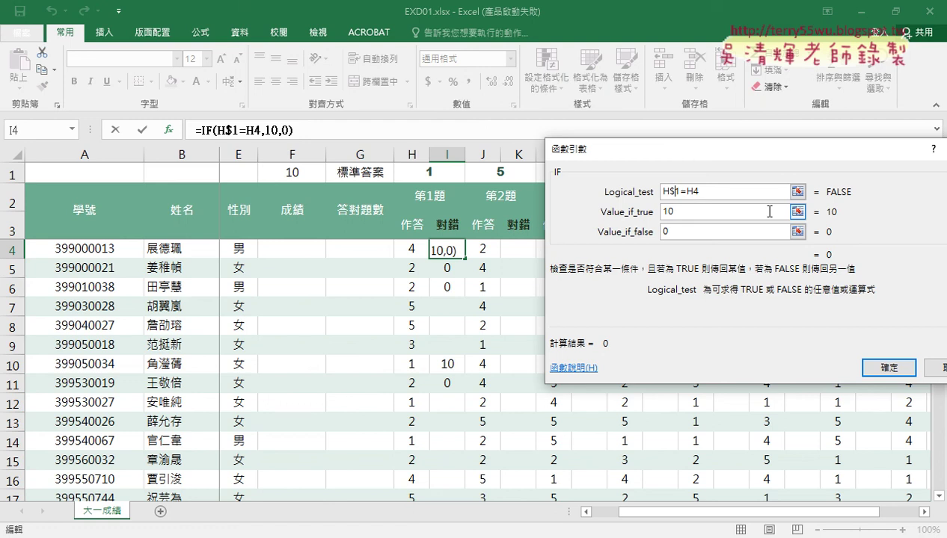
left_click_drag(680, 212, 651, 213)
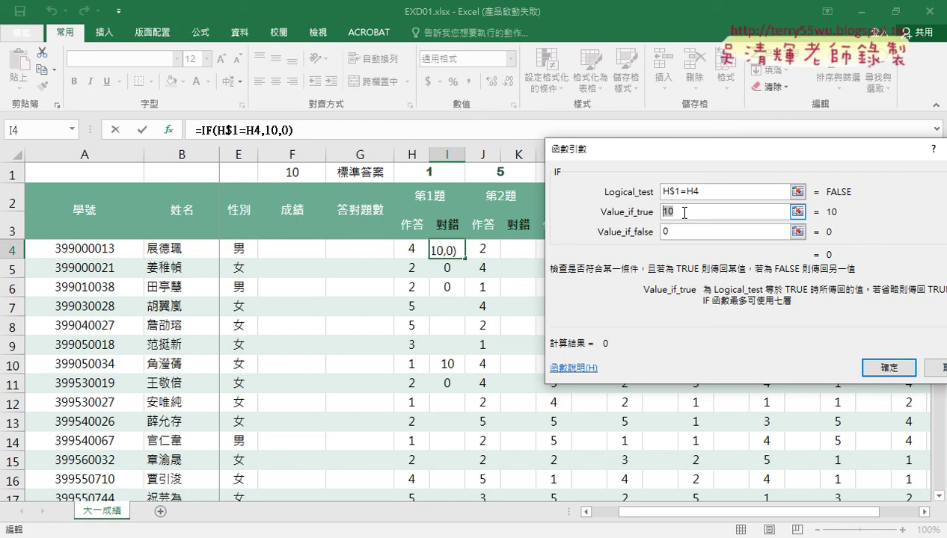
key("BackSpace")
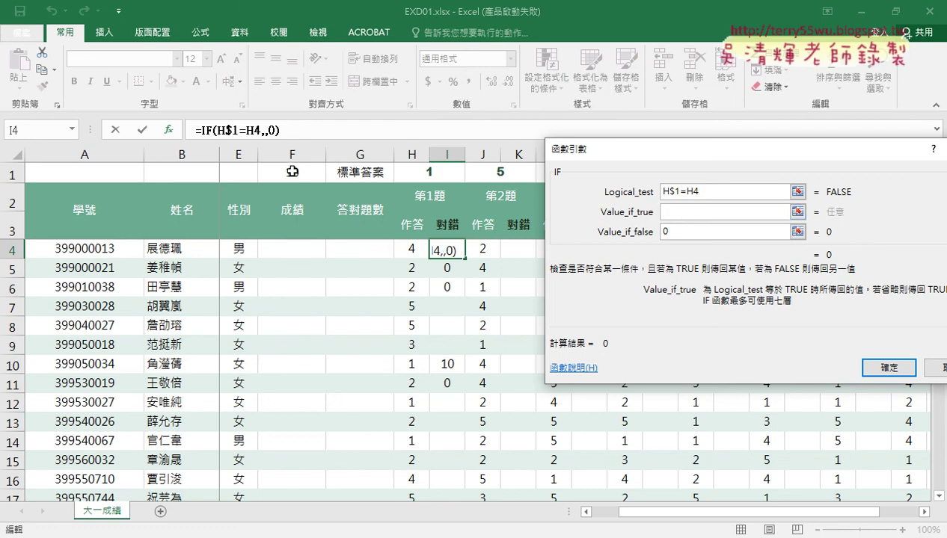
left_click(299, 173)
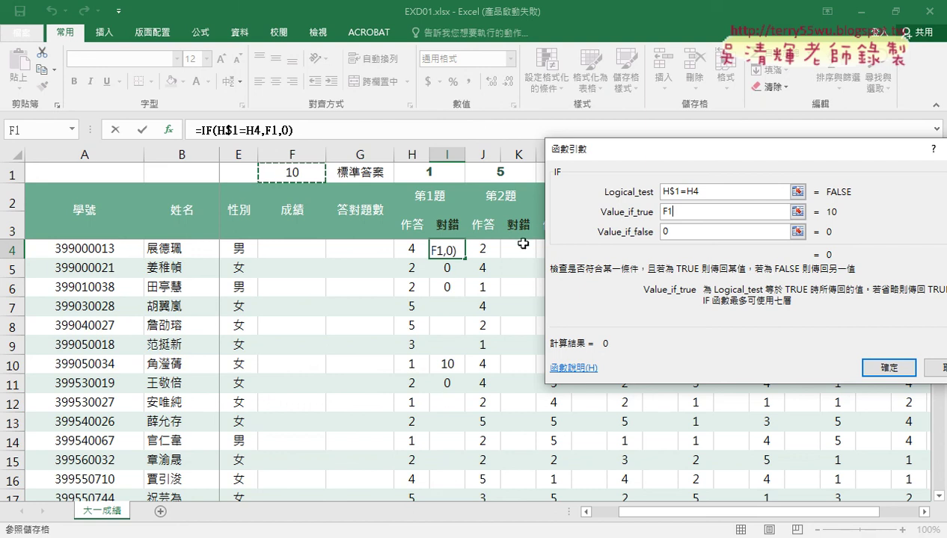
Step: Make the points reference absolute as $F$1 and annotate the 10 and 0 results
left_click(670, 214)
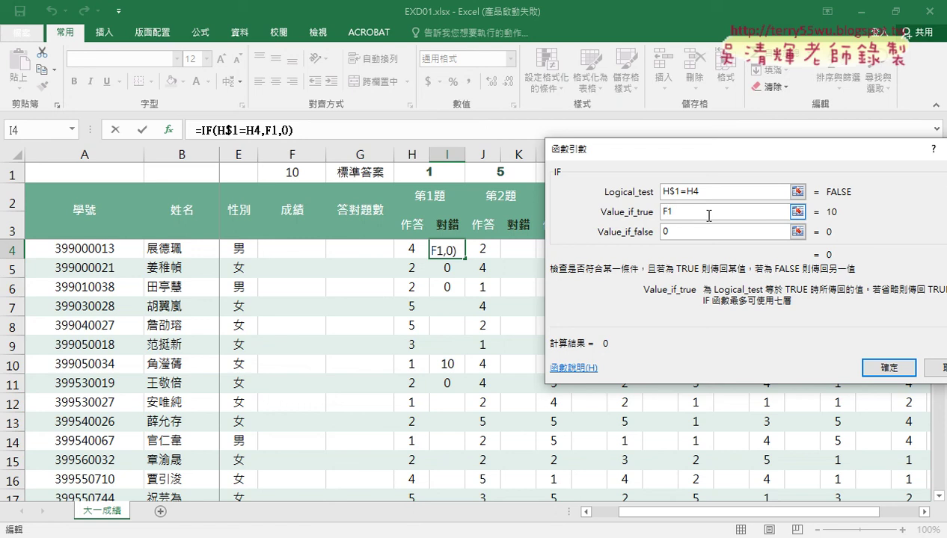
key("F4")
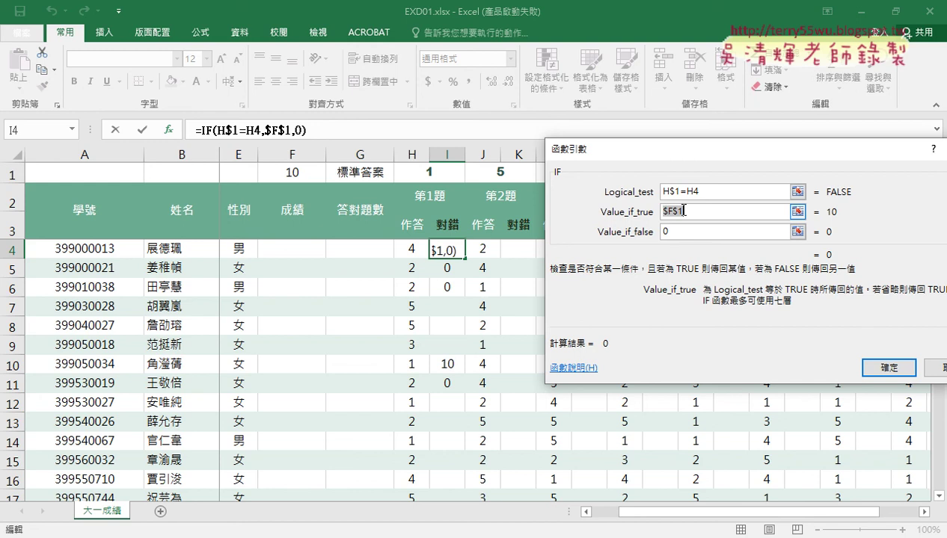
left_click_drag(683, 212, 661, 199)
left_click_drag(825, 221, 839, 219)
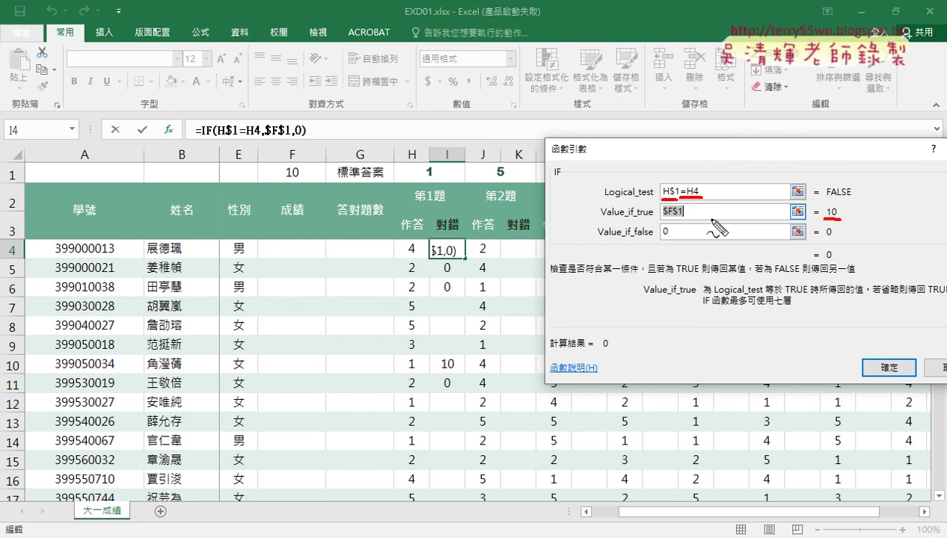
mouse_move(686, 220)
left_mouse_down()
mouse_move(338, 172)
mouse_move(299, 187)
left_mouse_up()
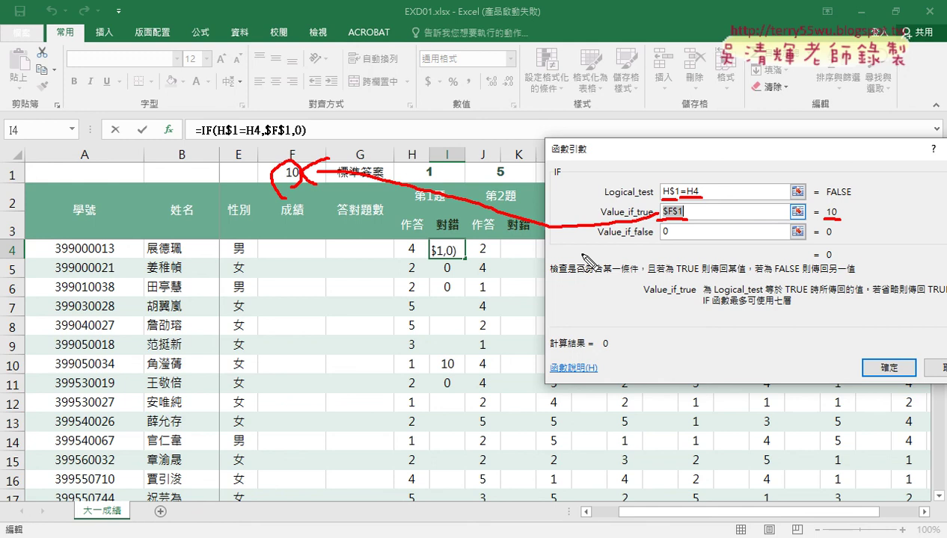
left_click_drag(660, 239, 675, 239)
Step: Clear the marks and commit =IF(H$1=H4,$F$1,0) in I4, which shows 0
key("Escape")
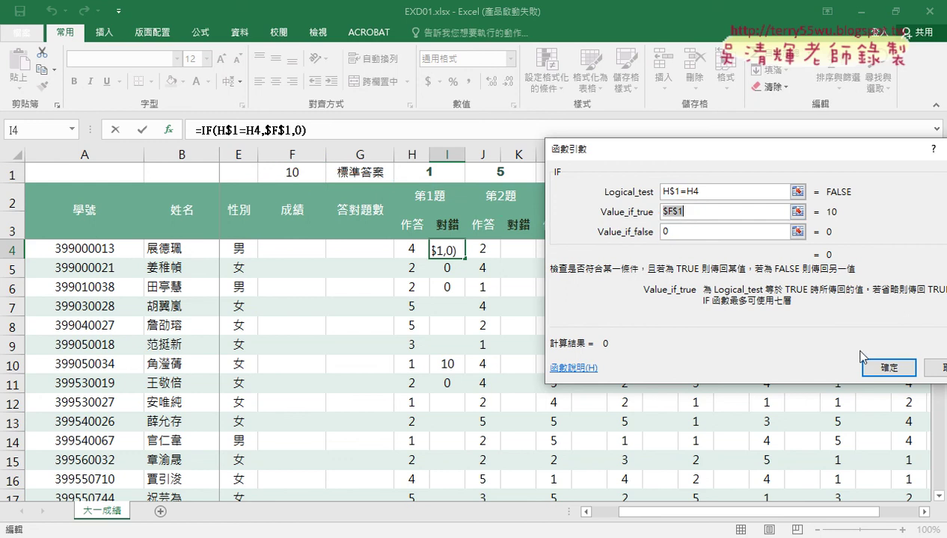
left_click(886, 370)
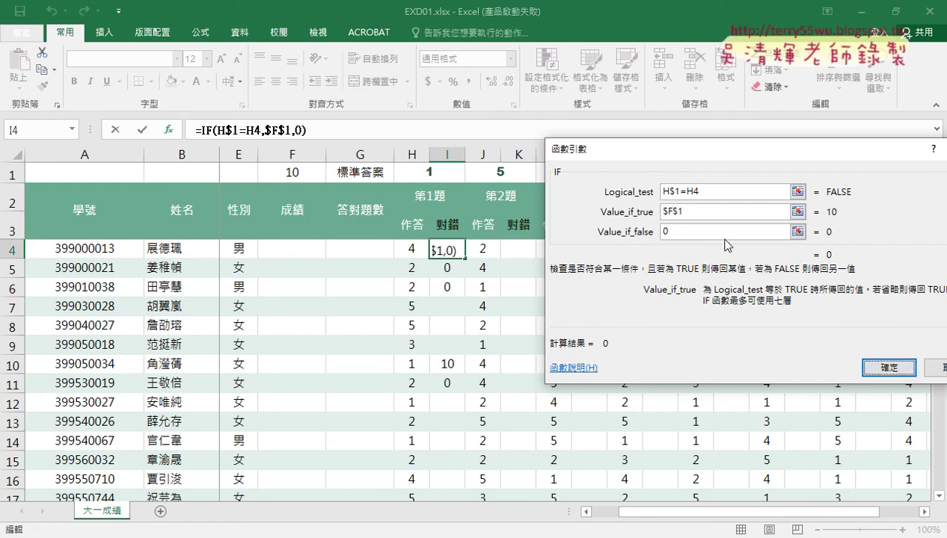
left_click(888, 368)
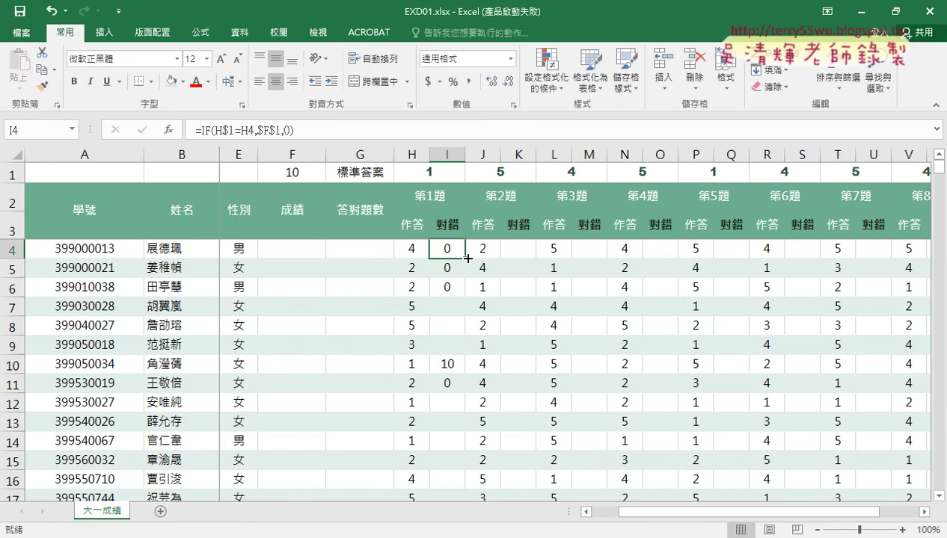
Step: Fill I4's =IF(H$1=H4,$F$1,0) down column I to row 300 and check the 10s and 0s
left_click_drag(465, 258, 463, 397)
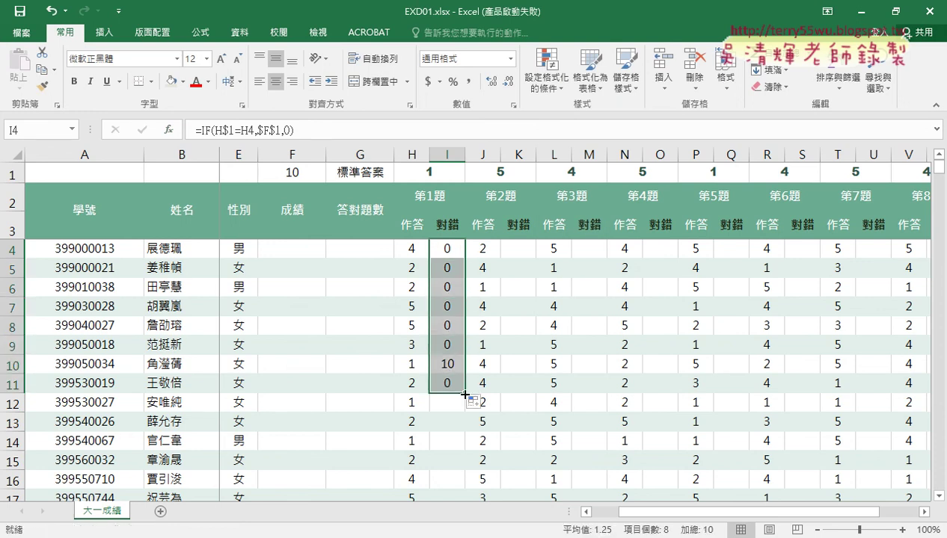
double_click(464, 393)
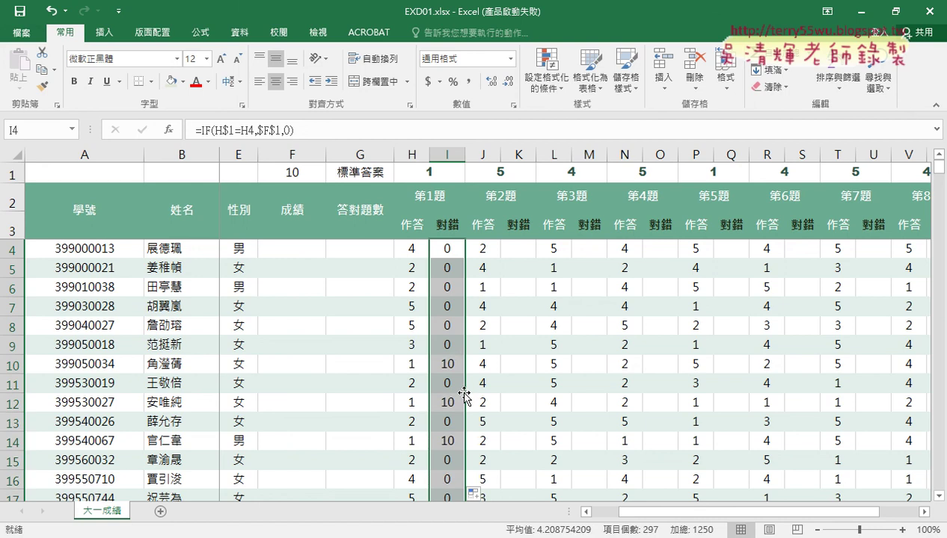
scroll(442, 386, "down", 3)
scroll(442, 385, "down", 1)
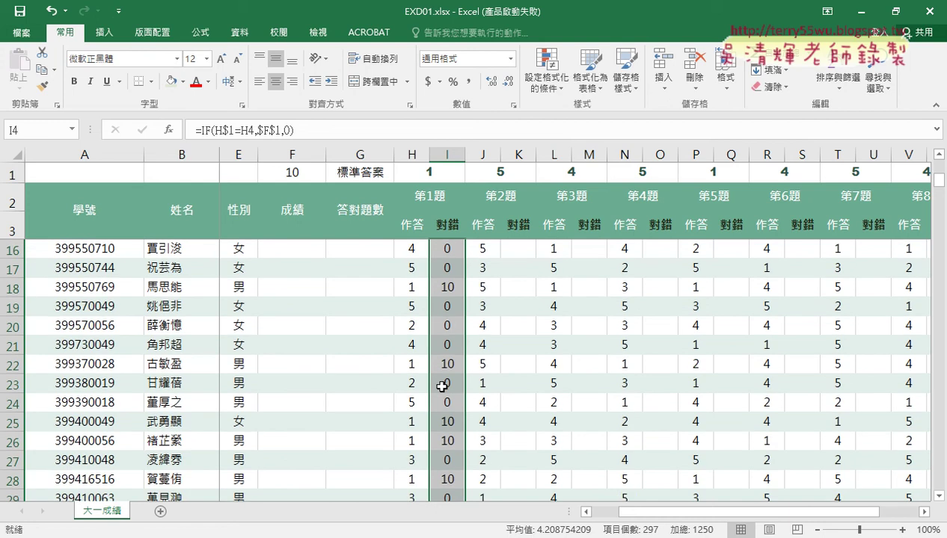
scroll(445, 357, "down", 1)
scroll(445, 357, "down", 3)
scroll(445, 357, "down", 1)
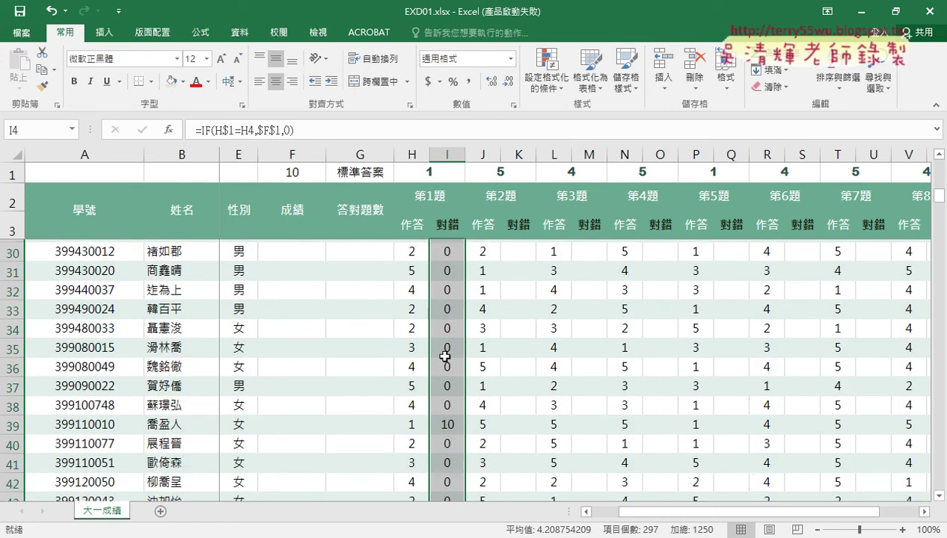
scroll(445, 356, "down", 2)
scroll(443, 353, "down", 1)
scroll(454, 412, "down", 1)
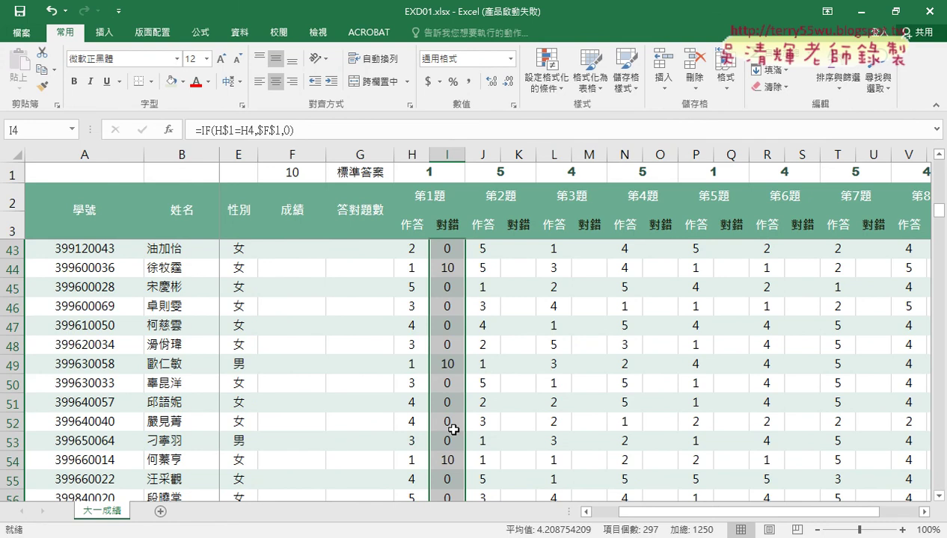
scroll(453, 404, "up", 11)
scroll(451, 397, "up", 2)
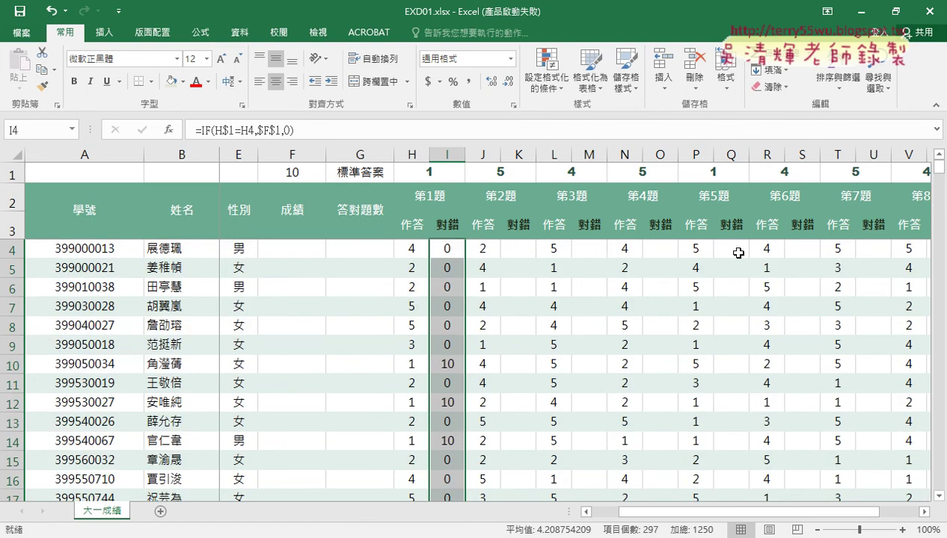
Step: Copy I4's scoring formula into K4, fill it down column K, and copy K4
left_click(454, 250)
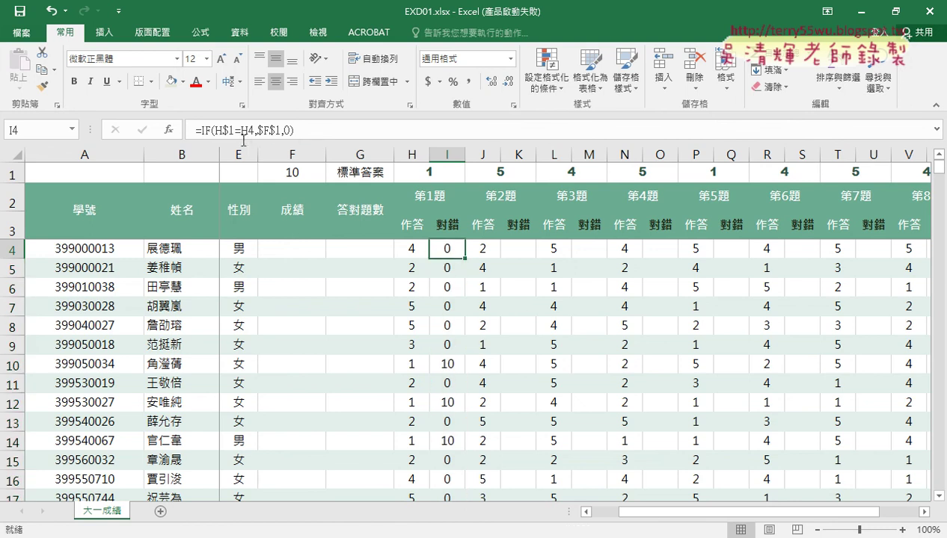
key("ctrl+c")
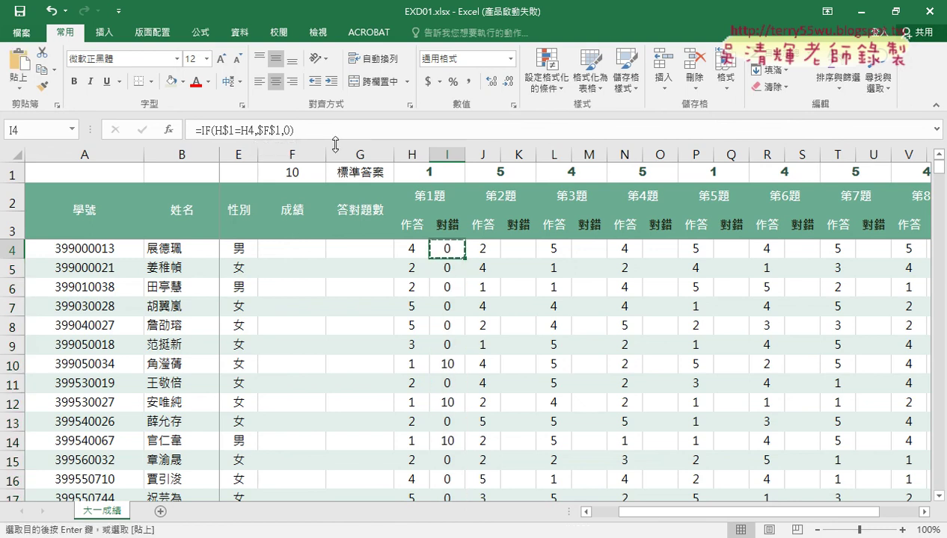
left_click(518, 252)
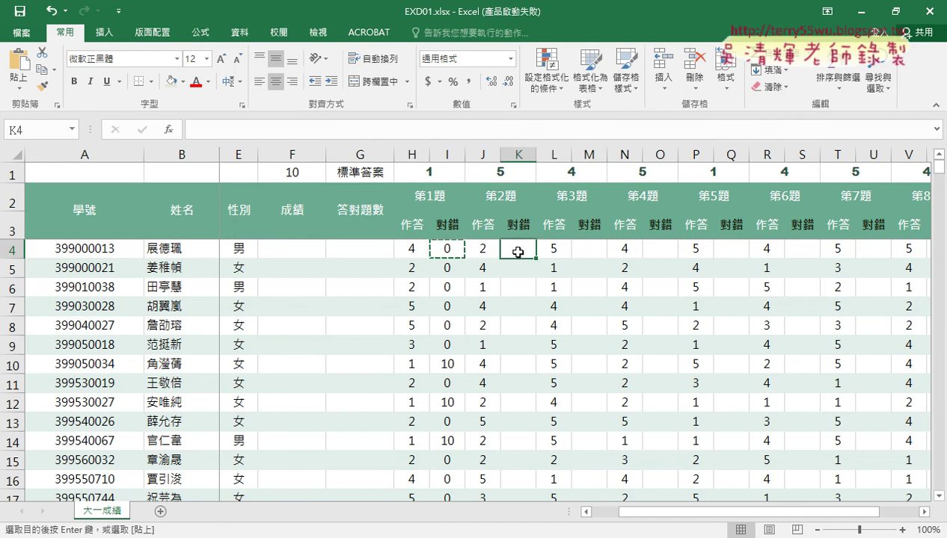
key("ctrl+v")
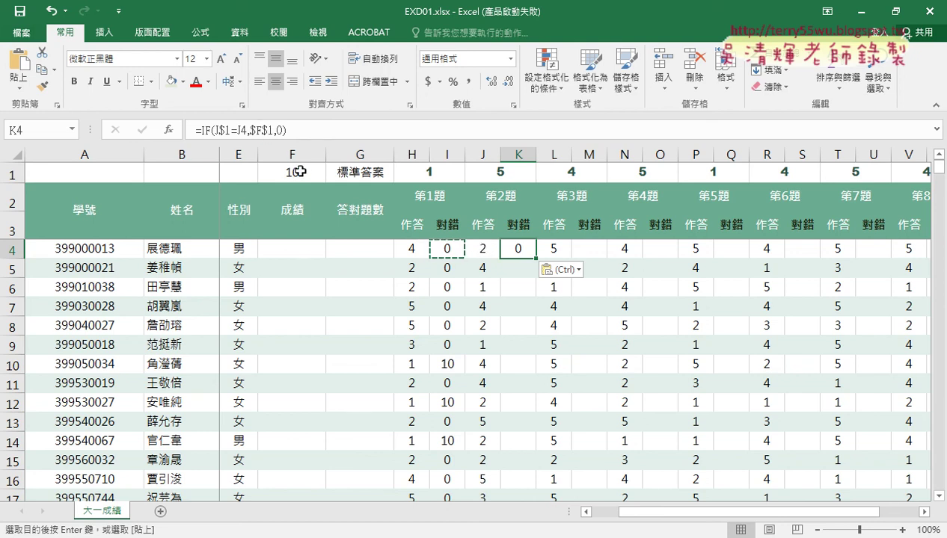
double_click(535, 258)
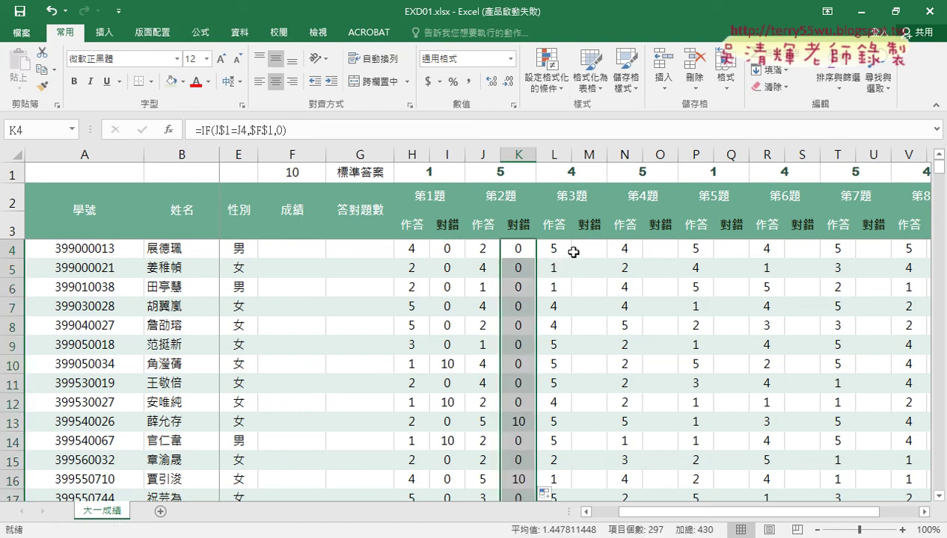
left_click(517, 250)
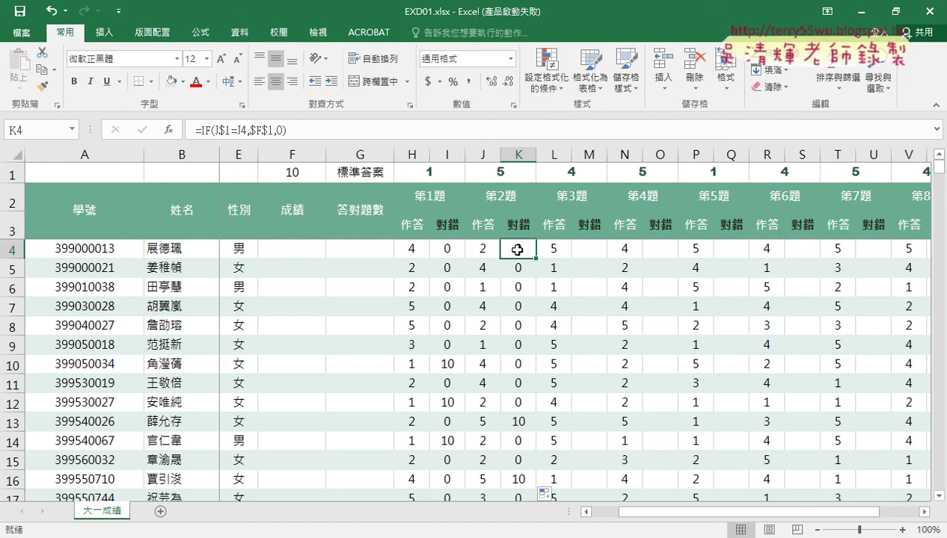
key("ctrl+c")
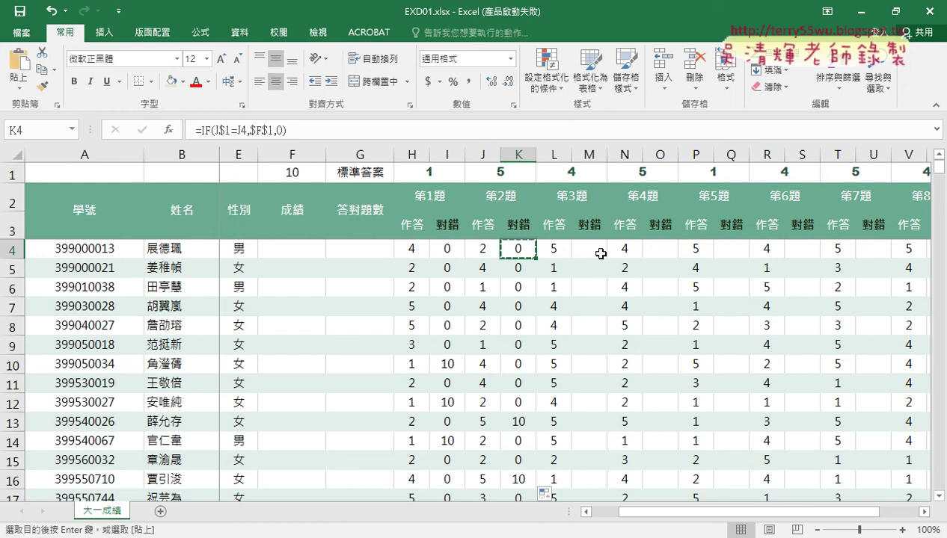
Step: Paste the scoring formula into M4, O4, Q4, S4, U4, W4, Y4 and AA4
left_click(594, 252)
key("ctrl+v")
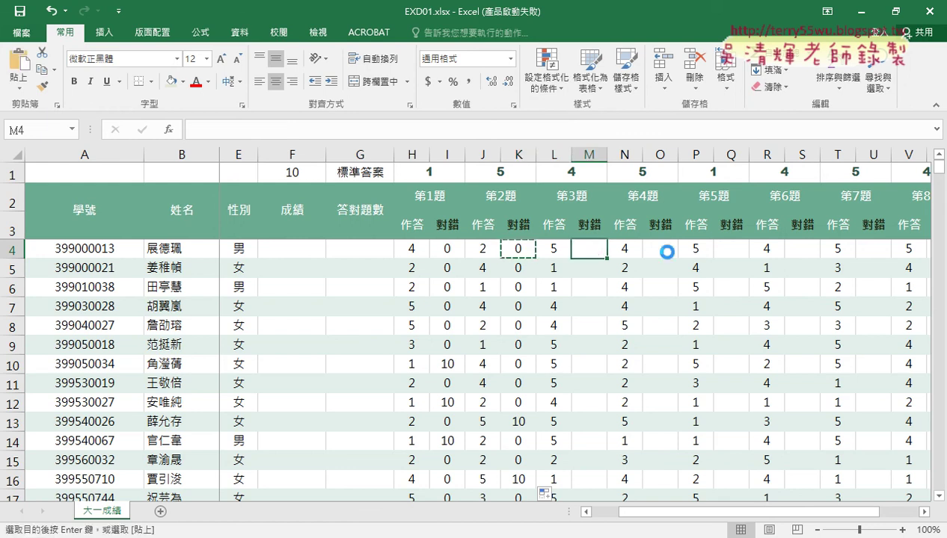
left_click(664, 250)
key("ctrl+v")
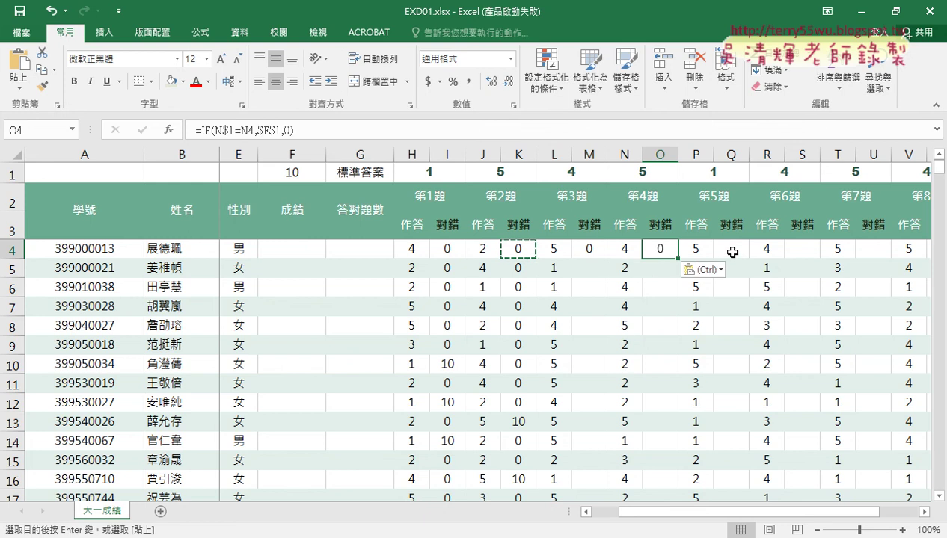
left_click(731, 250)
key("ctrl+v")
left_click(816, 250)
key("ctrl+v")
left_click(873, 249)
key("ctrl+v")
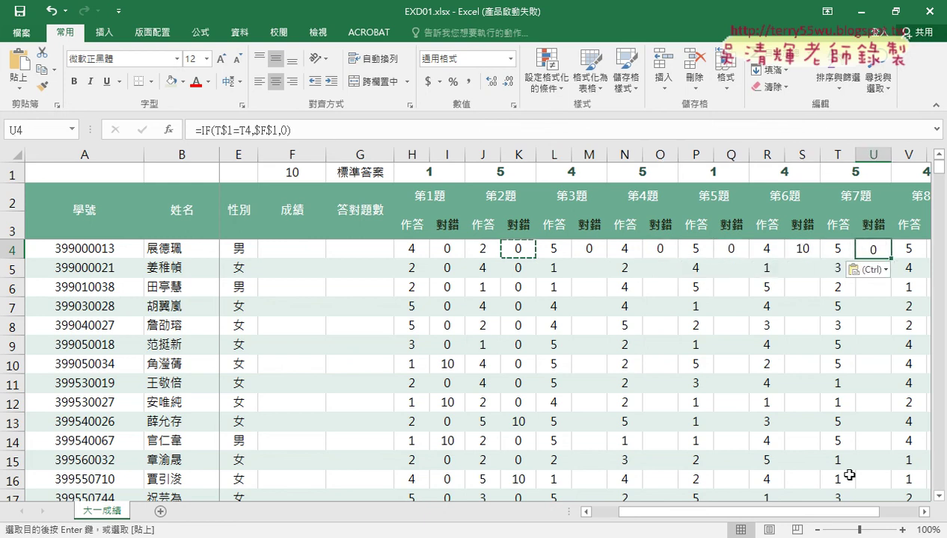
left_click_drag(839, 513, 877, 514)
left_click(770, 250)
key("ctrl+v")
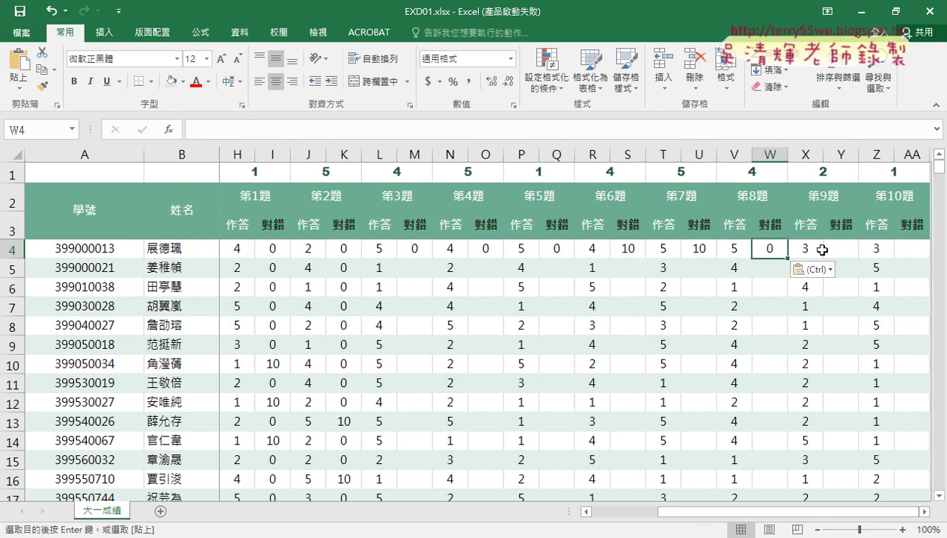
left_click(841, 250)
key("ctrl+v")
left_click(911, 249)
key("ctrl+v")
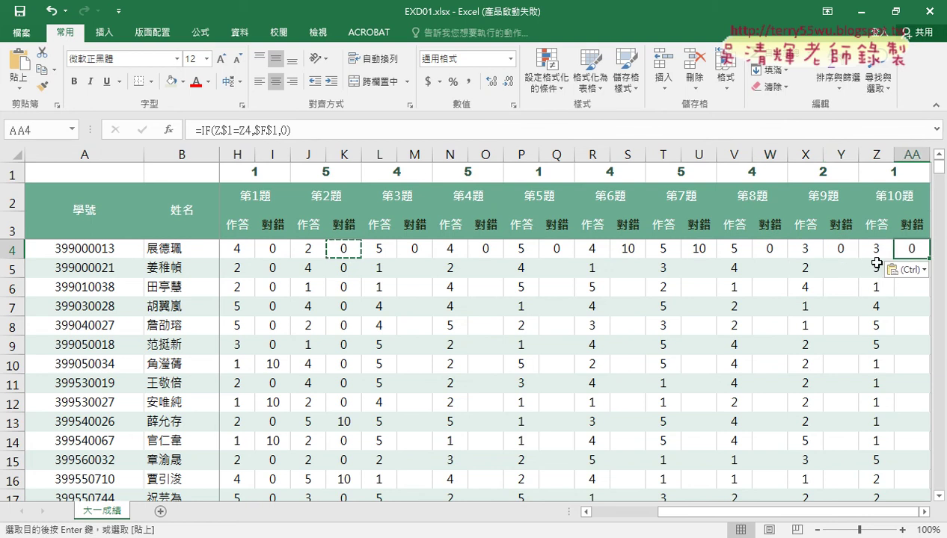
Step: Fill the formulas down columns M, O, Q, S, U, W, Y and AA
left_click(416, 249)
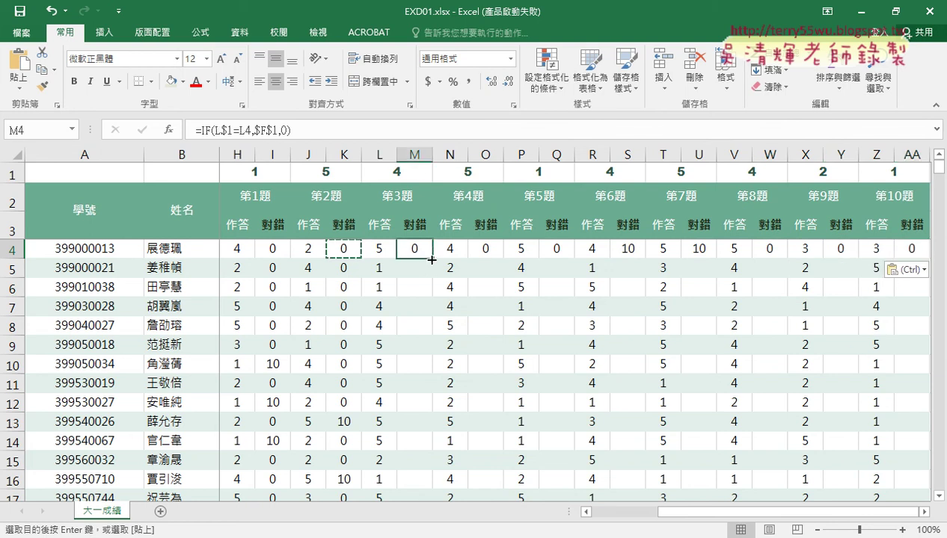
double_click(431, 258)
left_click(490, 250)
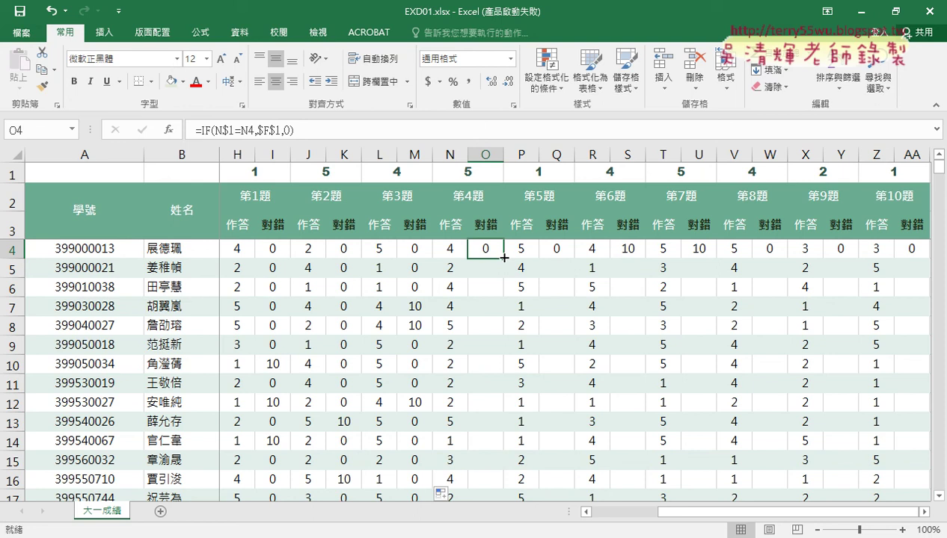
double_click(504, 257)
left_click(561, 249)
double_click(572, 258)
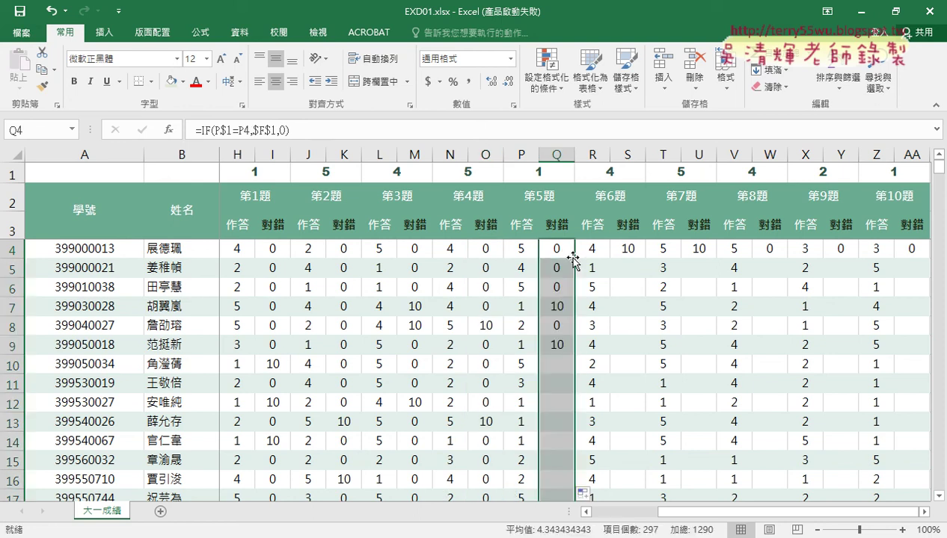
left_click(630, 250)
double_click(644, 258)
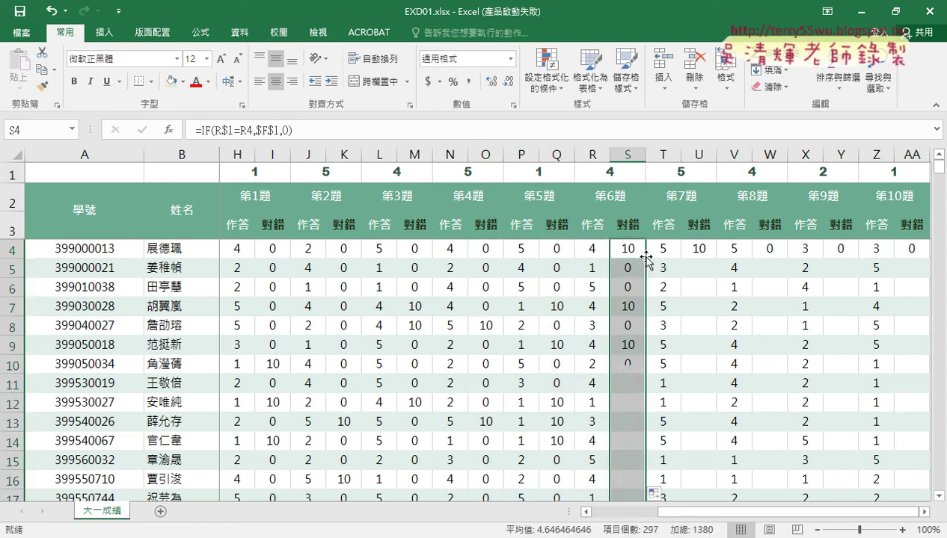
left_click(709, 249)
double_click(715, 258)
left_click(772, 248)
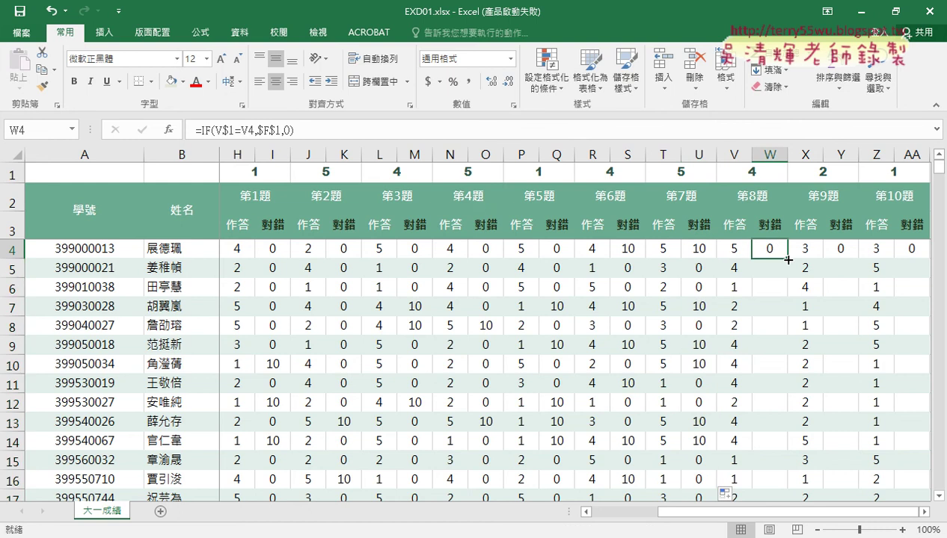
double_click(788, 259)
left_click(839, 248)
double_click(857, 259)
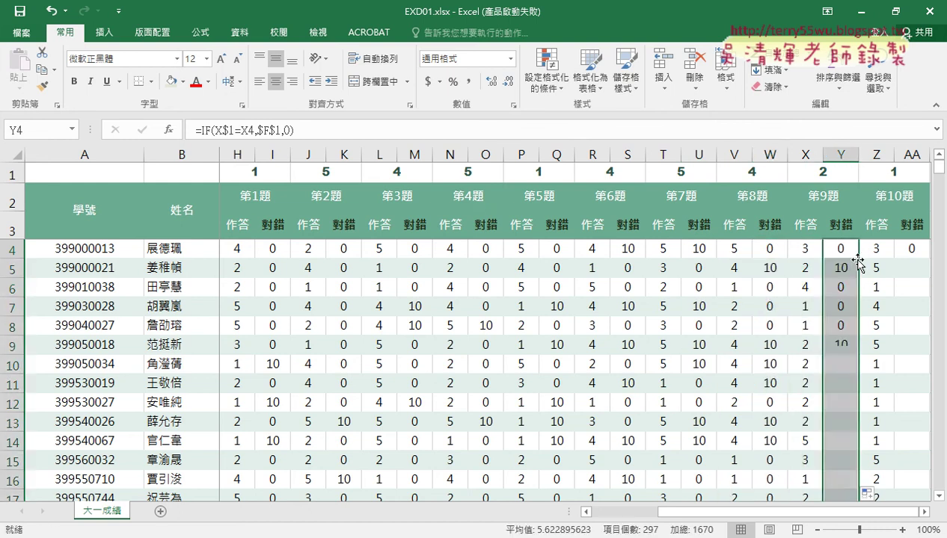
left_click(911, 249)
double_click(928, 258)
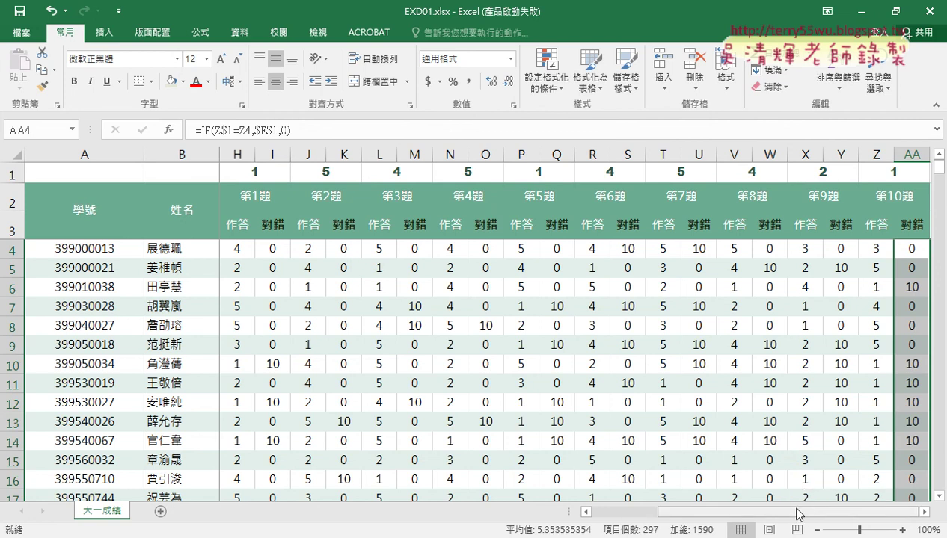
left_click_drag(799, 514, 796, 516)
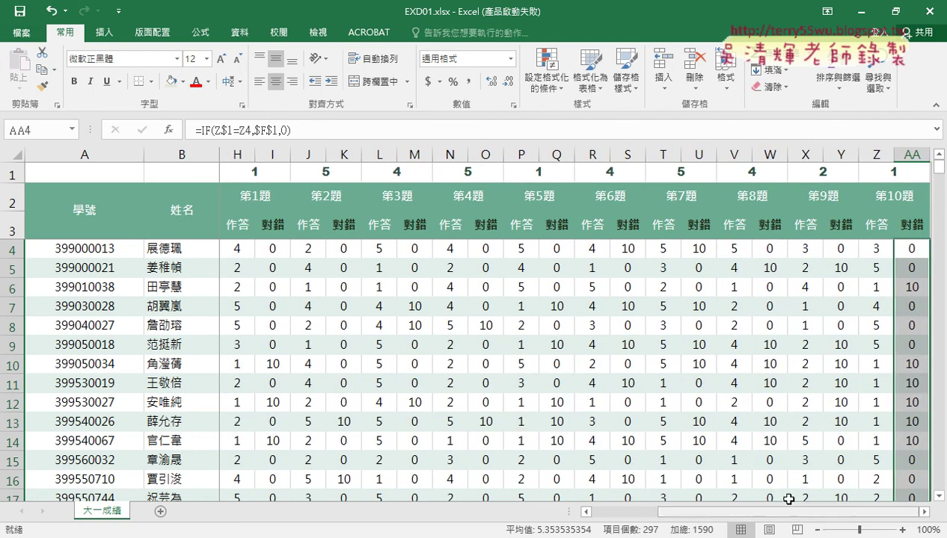
left_click(276, 155)
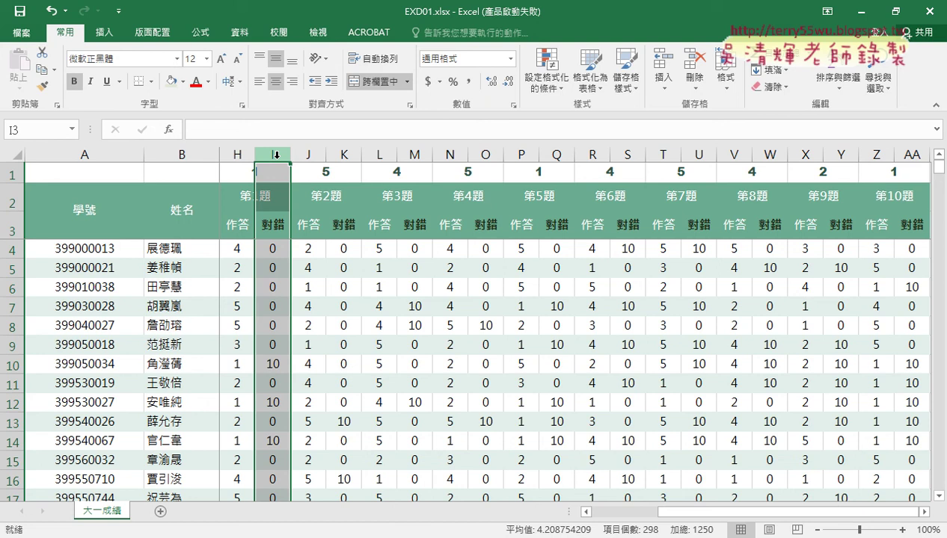
left_click_drag(691, 513, 624, 514)
left_click(559, 157)
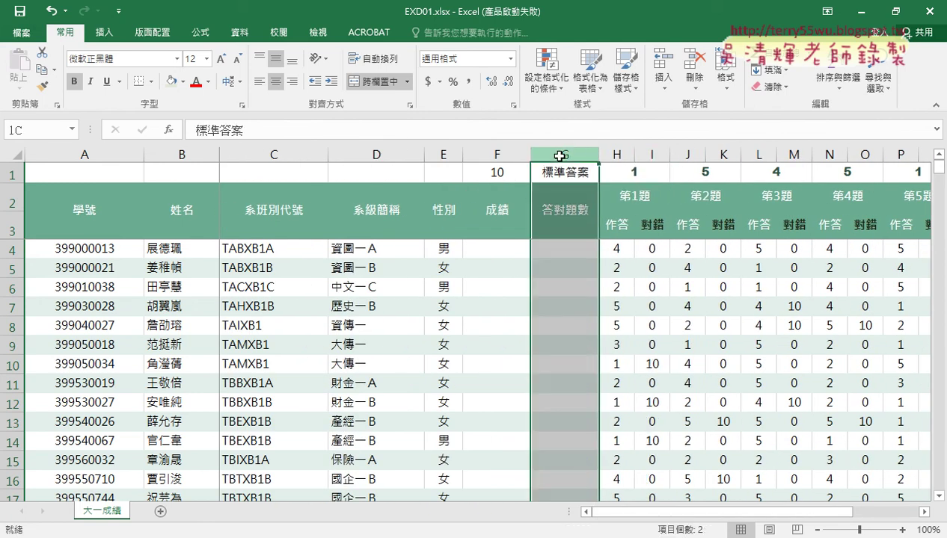
left_click(498, 155)
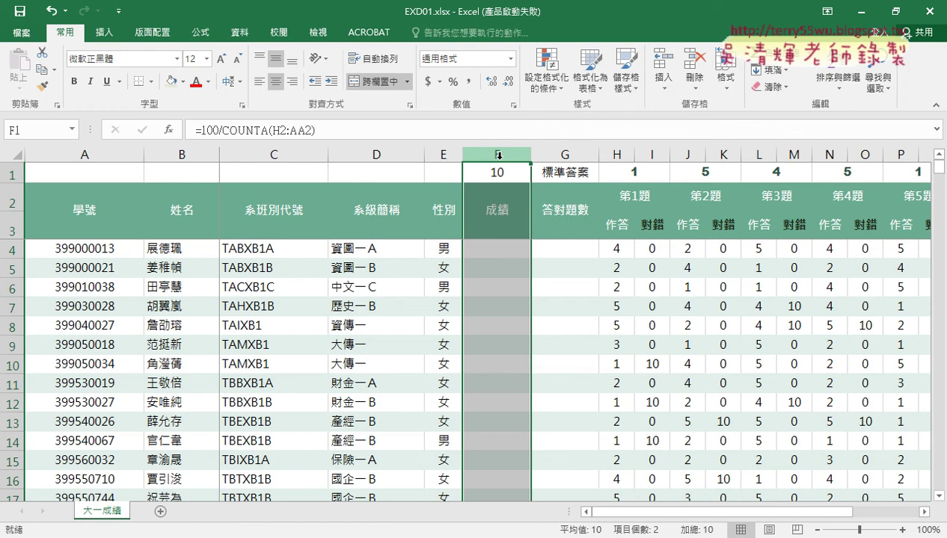
left_click(649, 250)
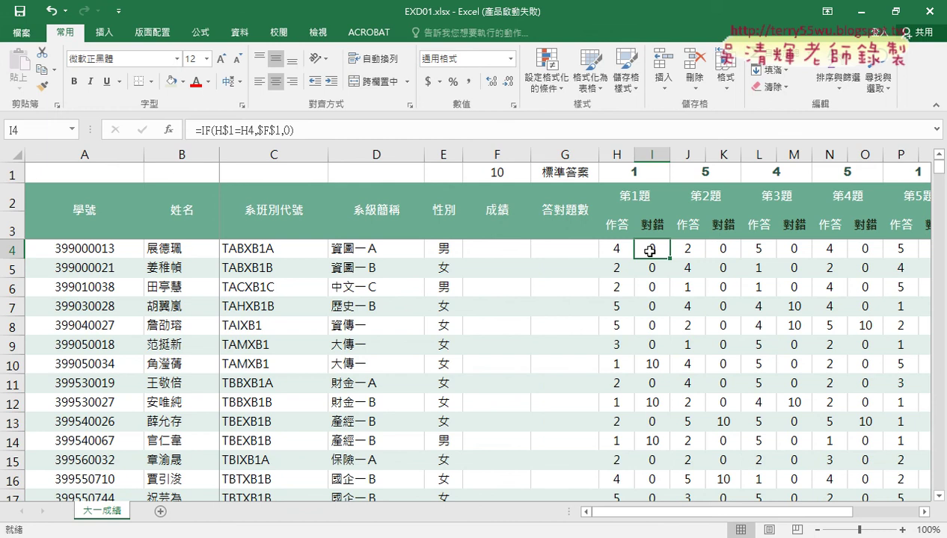
Step: Reopen the IF Function Arguments for I4's formula and move the dialog aside
left_click(208, 131)
left_click(169, 130)
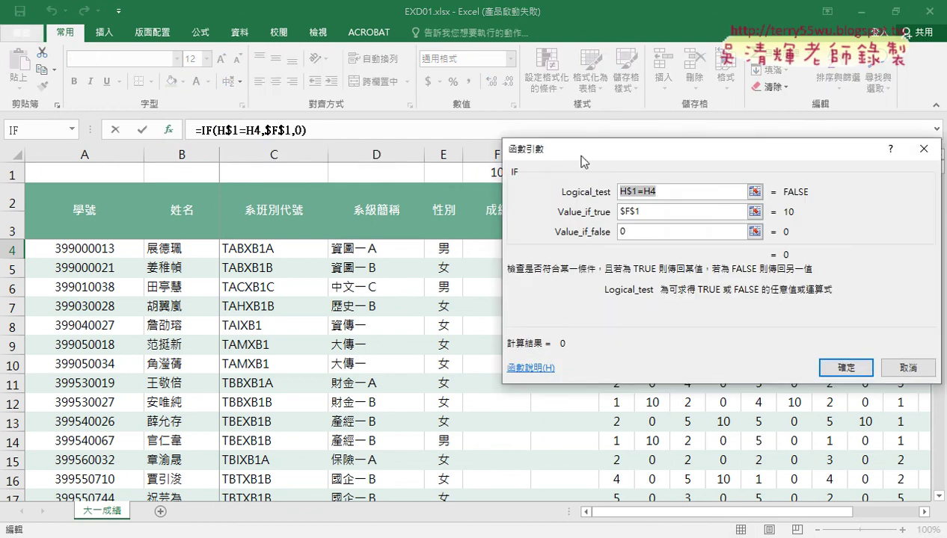
mouse_move(584, 162)
left_mouse_down()
mouse_move(138, 179)
mouse_move(195, 187)
left_mouse_up()
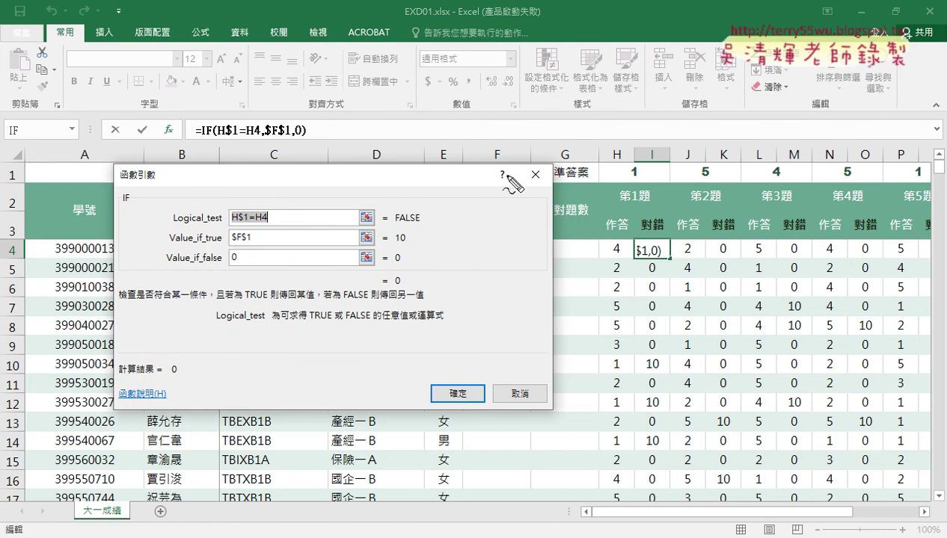
Step: Annotate H$1=H4 and $F$1 against cells H1, H4 and F1, then check the 0 result
left_click_drag(645, 183, 653, 169)
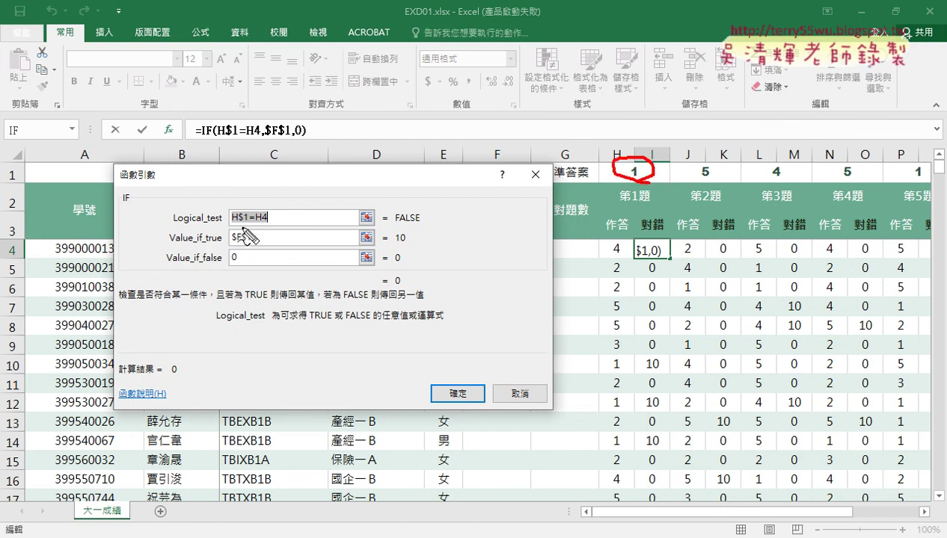
left_click_drag(232, 222, 247, 223)
mouse_move(620, 269)
left_mouse_down()
mouse_move(602, 246)
mouse_move(641, 183)
left_mouse_up()
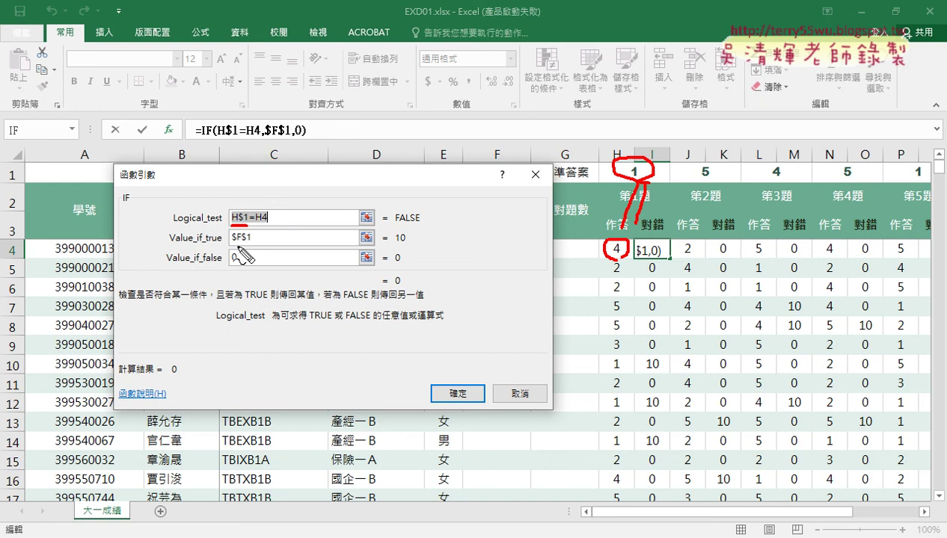
left_click_drag(230, 244, 254, 245)
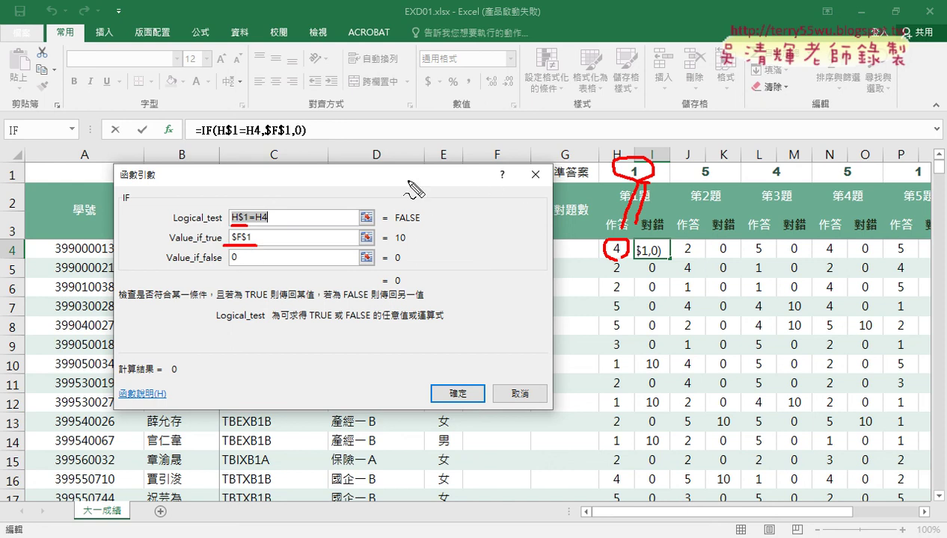
key("Escape")
left_click_drag(408, 187, 400, 239)
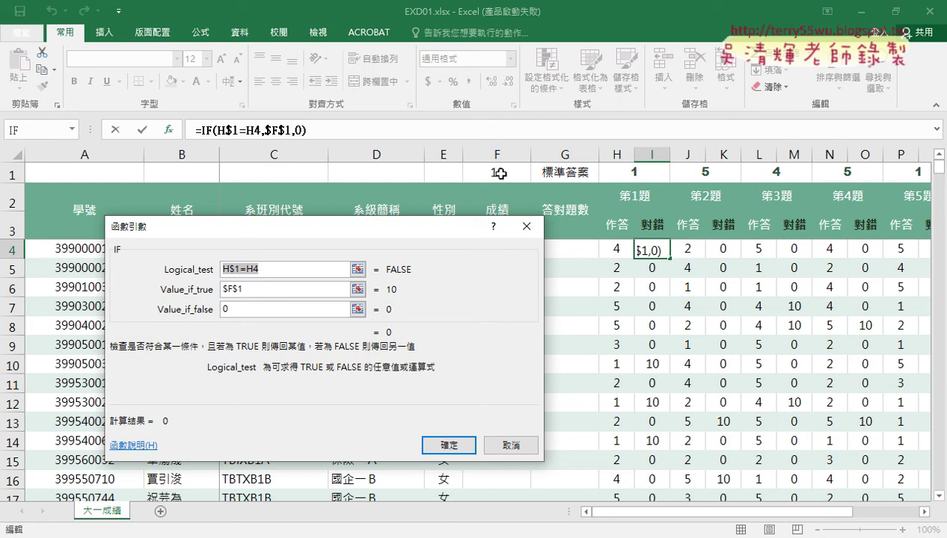
left_click(239, 309)
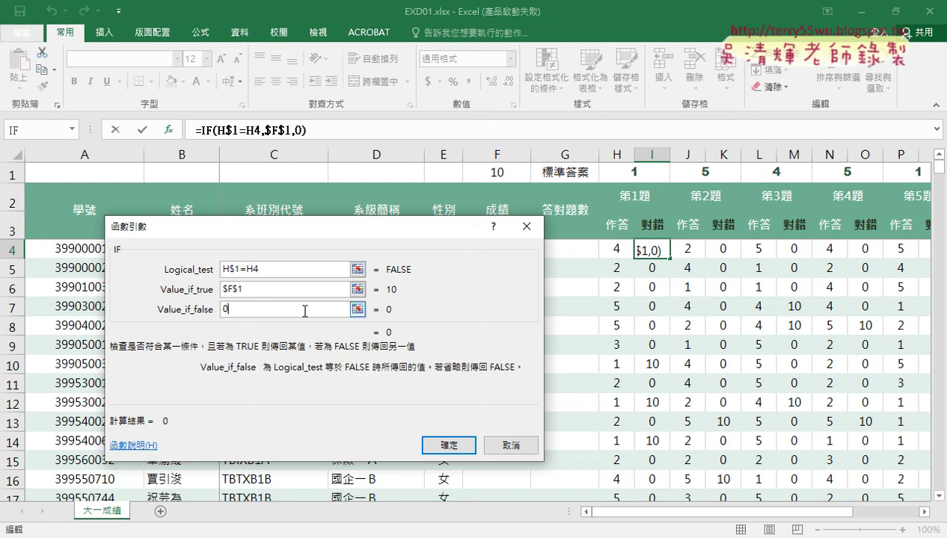